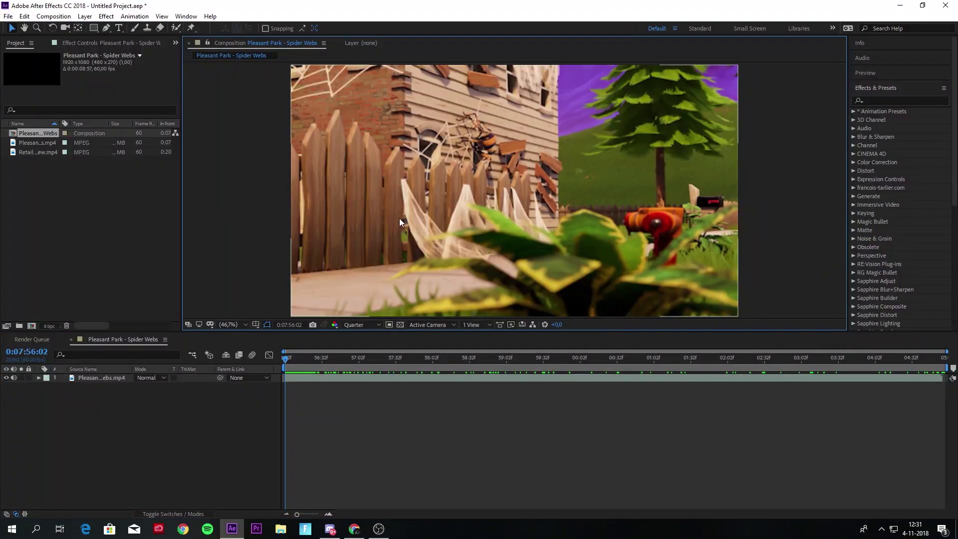
Look for the Saber plugin in the effects list and on its web page, then return to the composition.
click(402, 222)
click(899, 98)
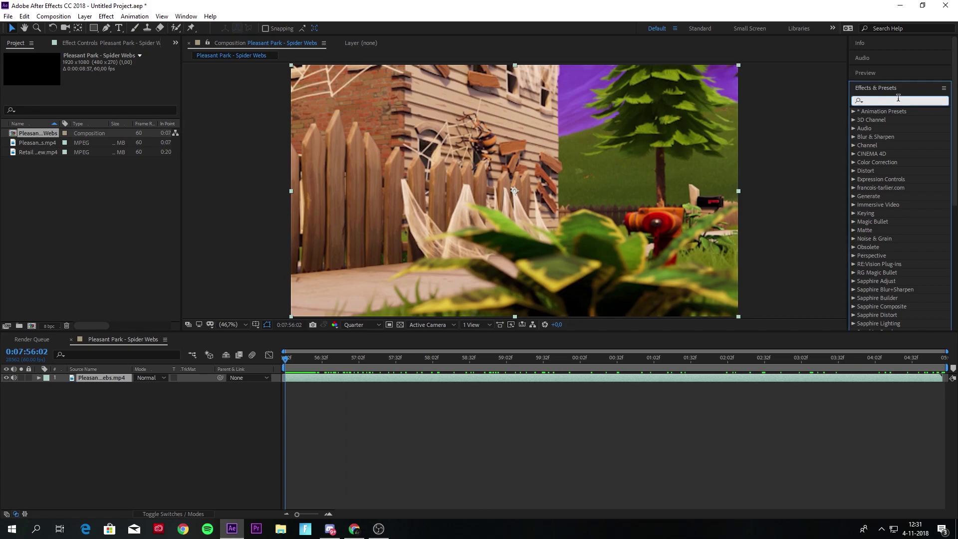
click(183, 528)
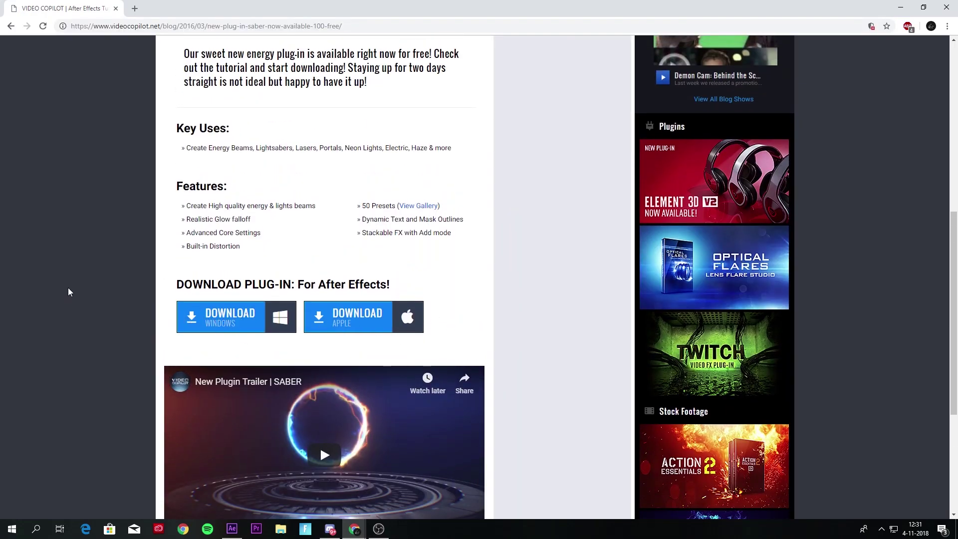
key(alt+Tab)
click(107, 16)
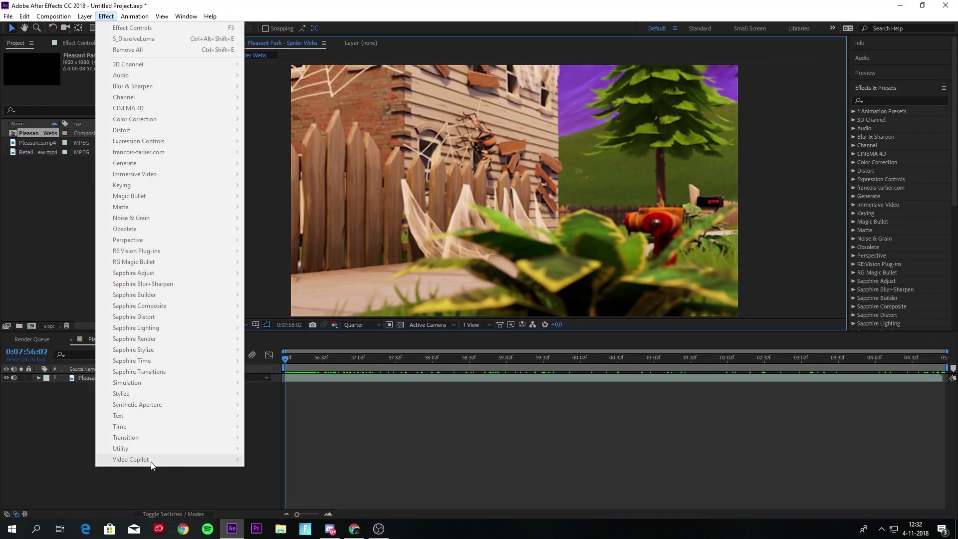
click(387, 417)
click(374, 382)
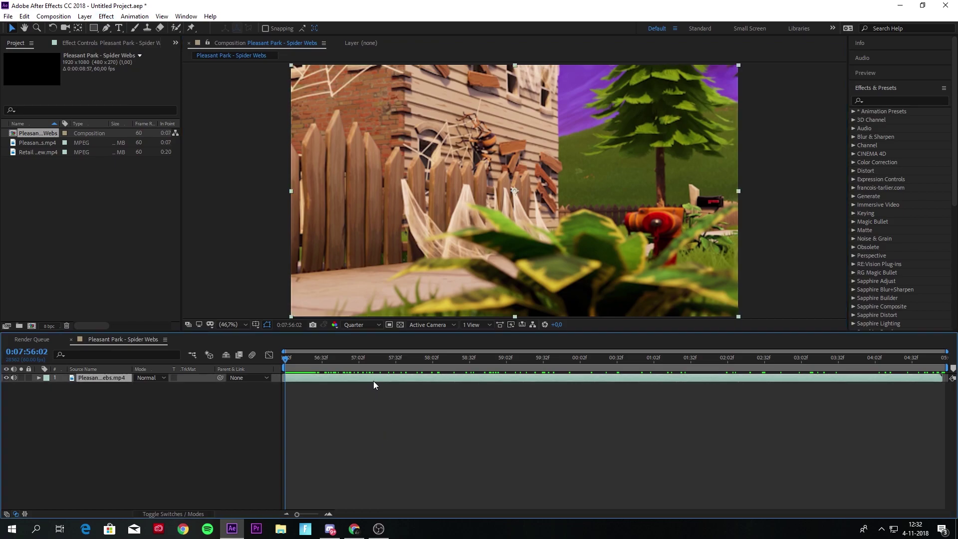
click(134, 444)
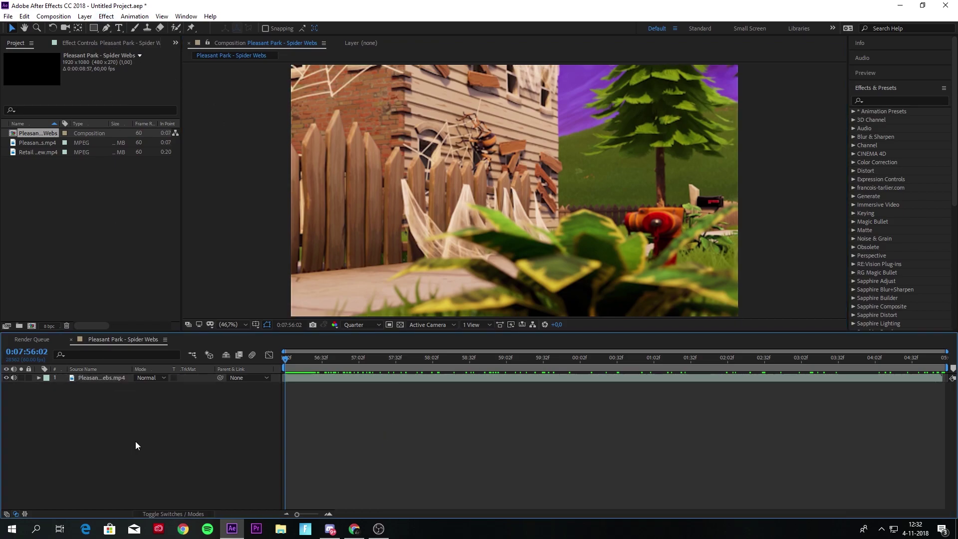
Create a new black solid layer from the timeline's New > Solid option.
right_click(186, 421)
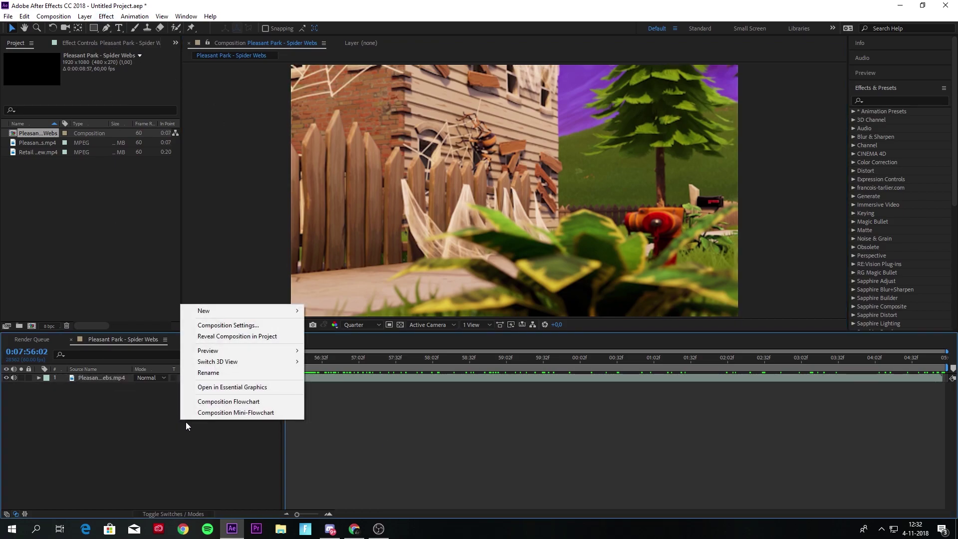
mouse_move(289, 311)
click(329, 336)
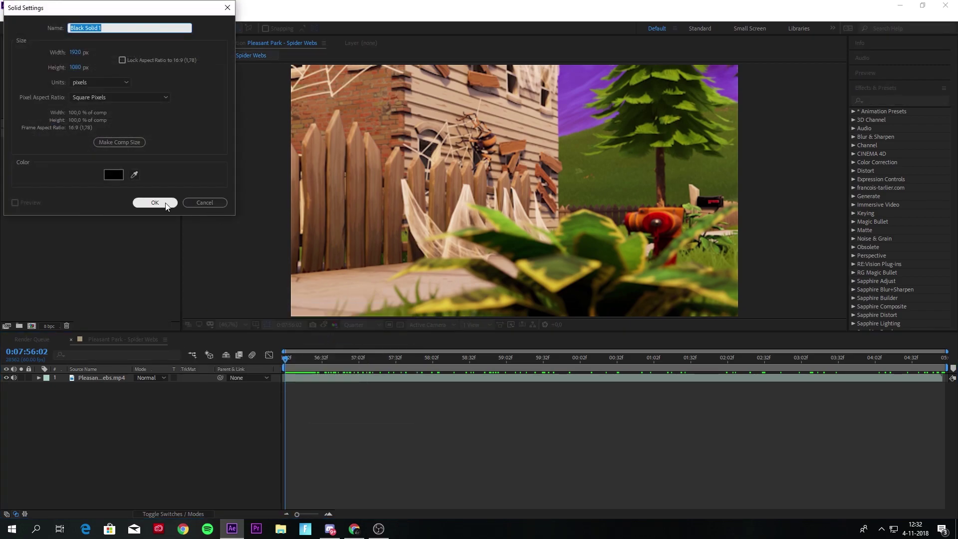
click(82, 56)
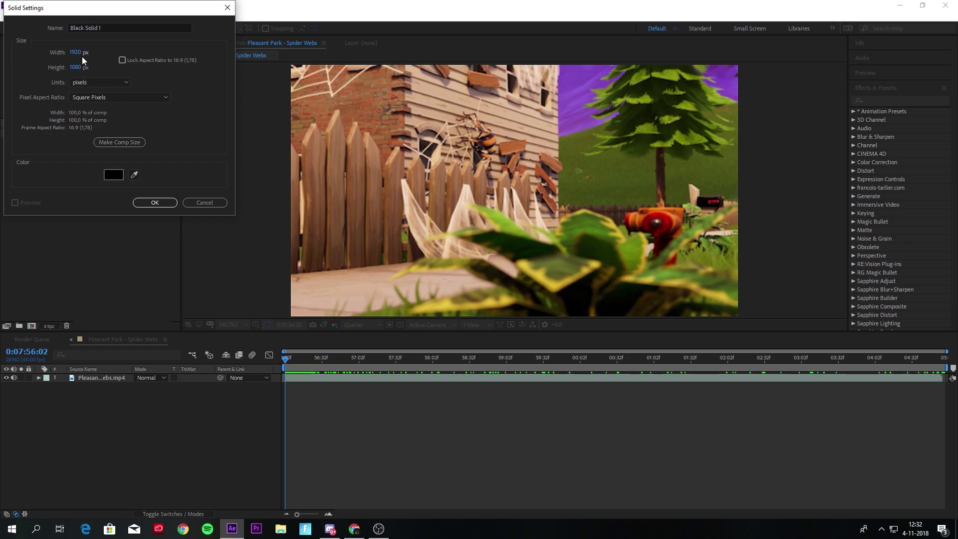
click(153, 203)
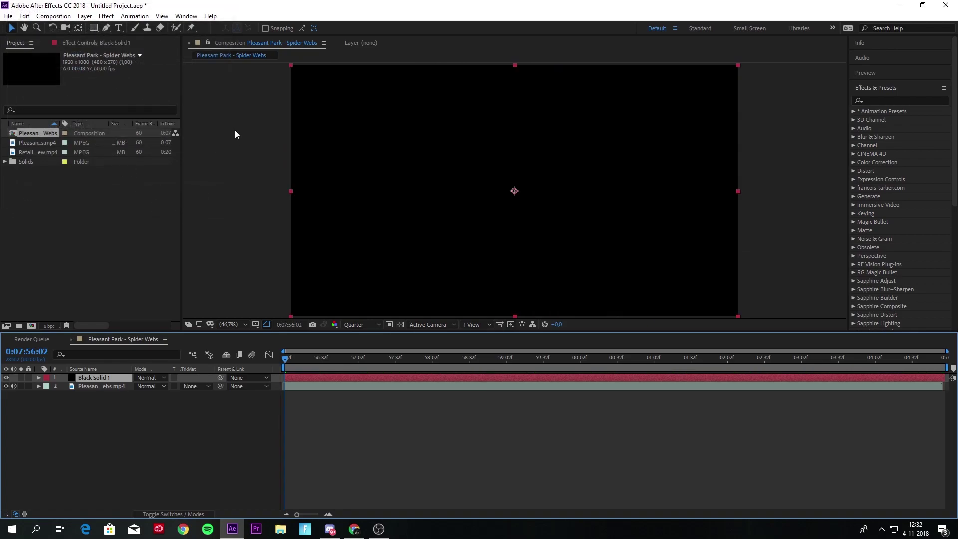
Apply the Video Copilot Saber effect to the black solid.
click(107, 16)
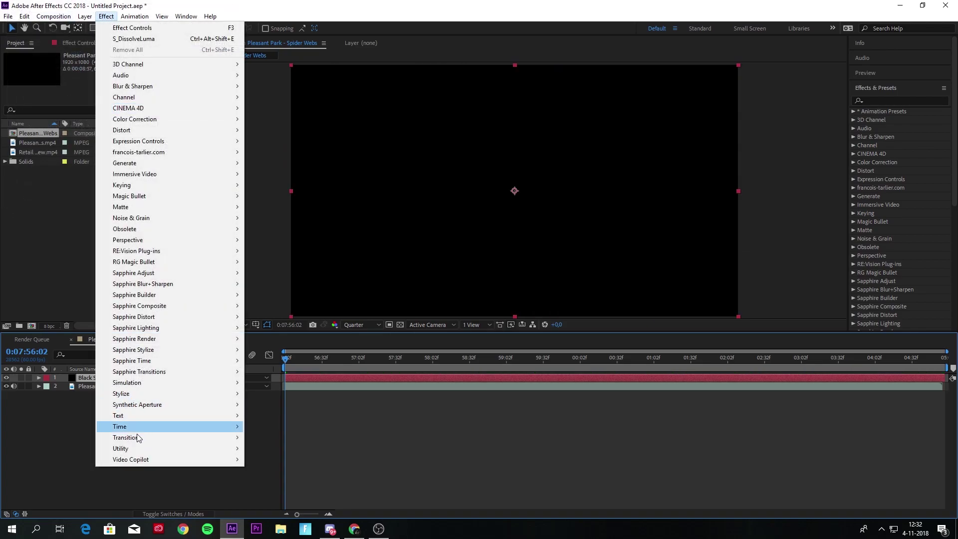
mouse_move(139, 460)
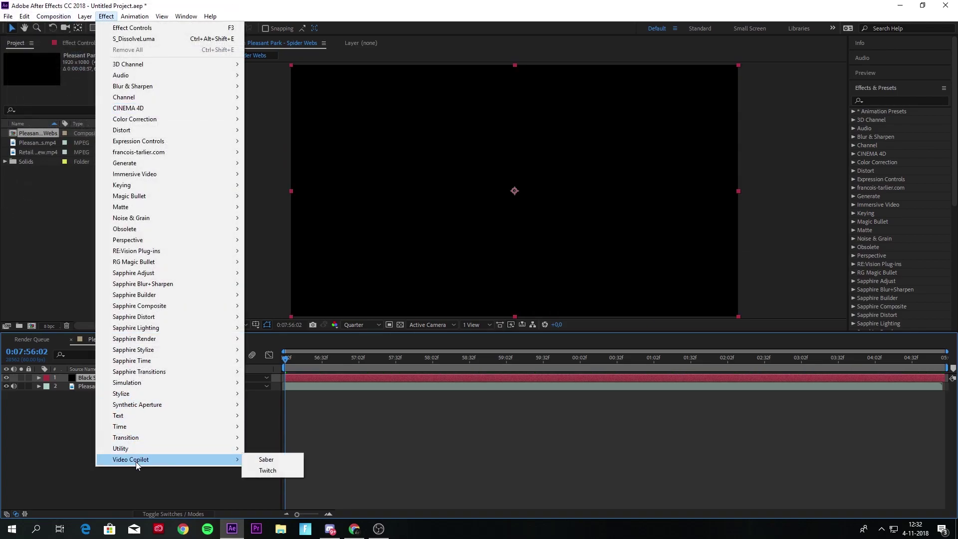
click(265, 460)
click(332, 431)
right_click(195, 432)
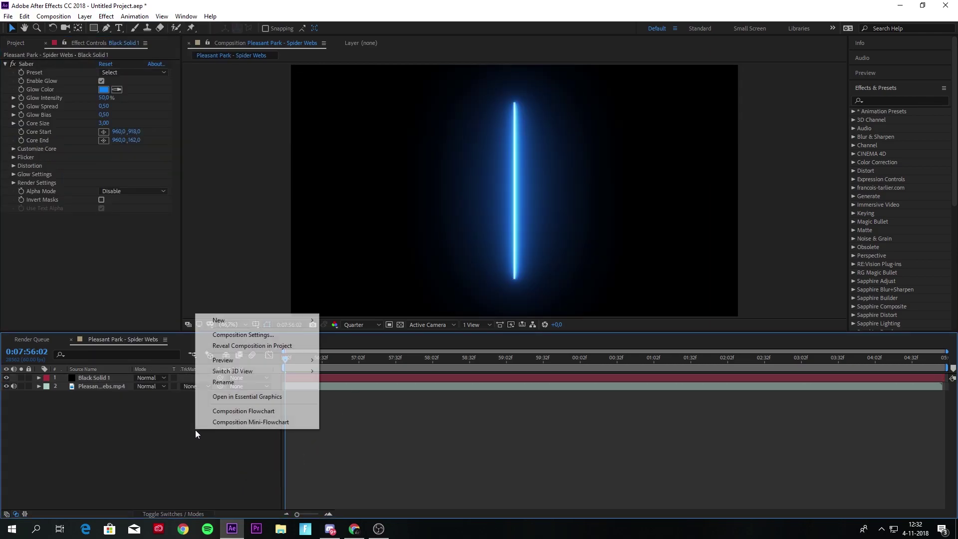
Add a text layer reading 'GO FLEX' and enlarge it to 200 px.
mouse_move(304, 322)
click(356, 334)
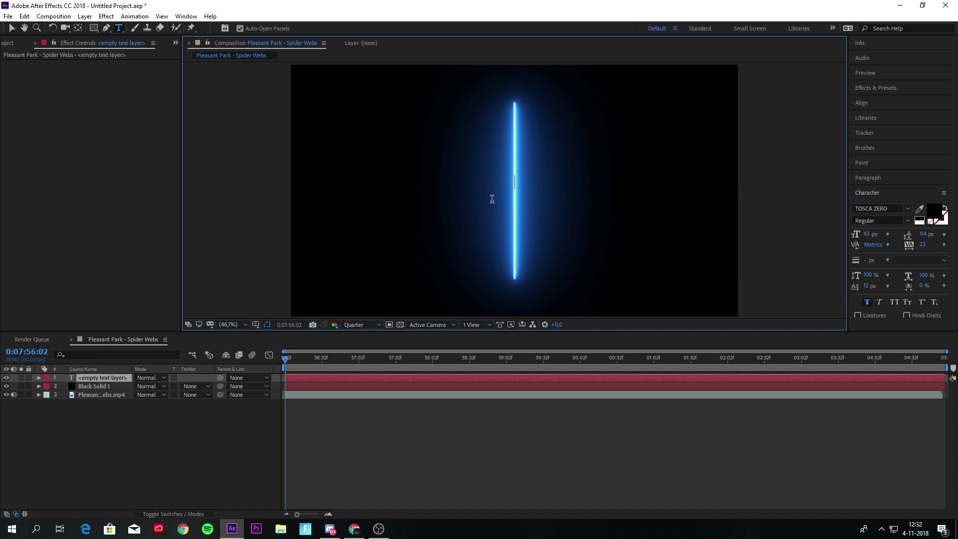
text(GO FLEX)
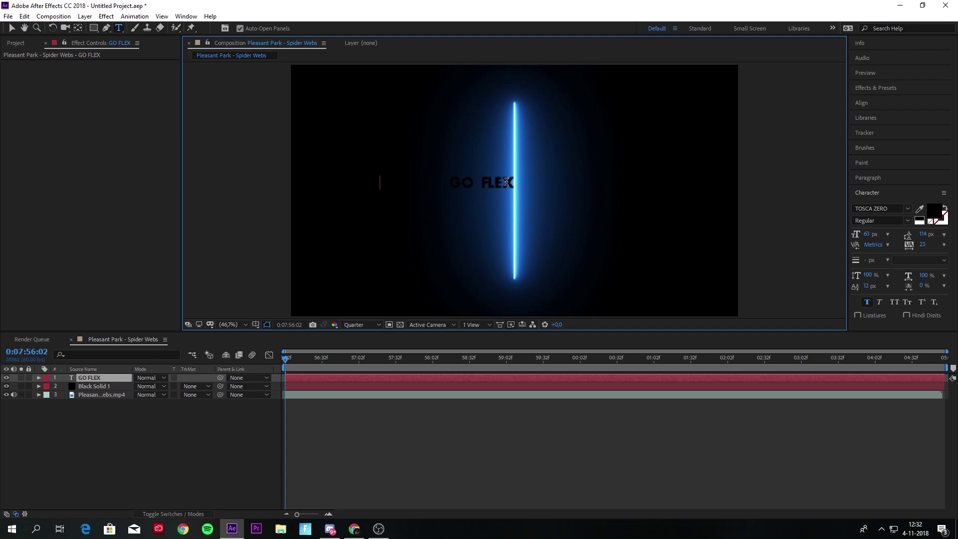
triple_click(503, 184)
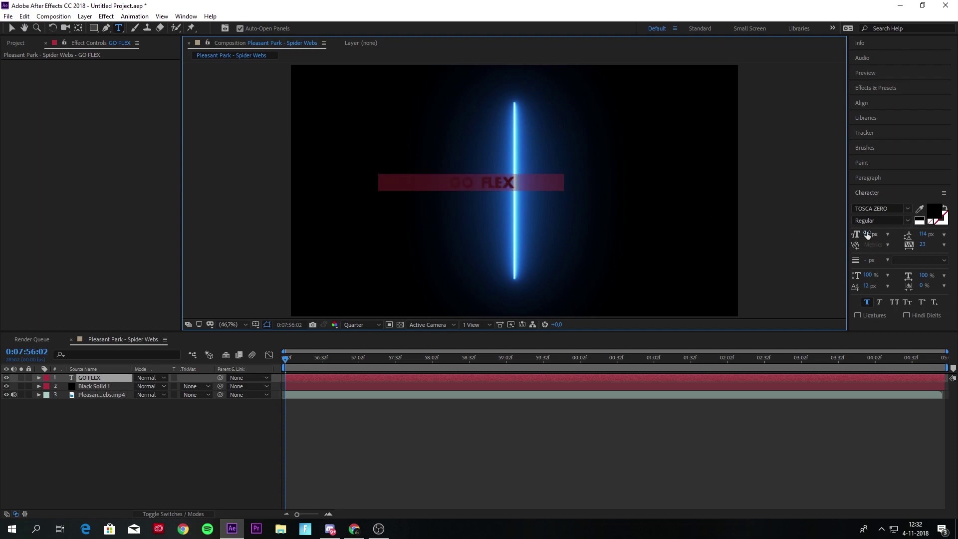
drag(867, 234, 871, 234)
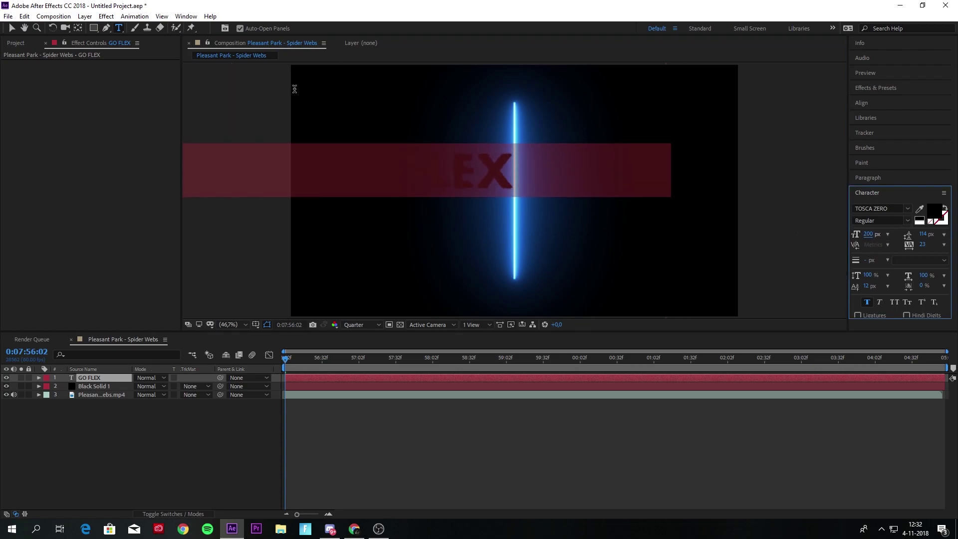
Centre GO FLEX in the frame and select Black Solid 1 to view its Saber settings.
click(15, 30)
drag(451, 196, 563, 200)
click(149, 256)
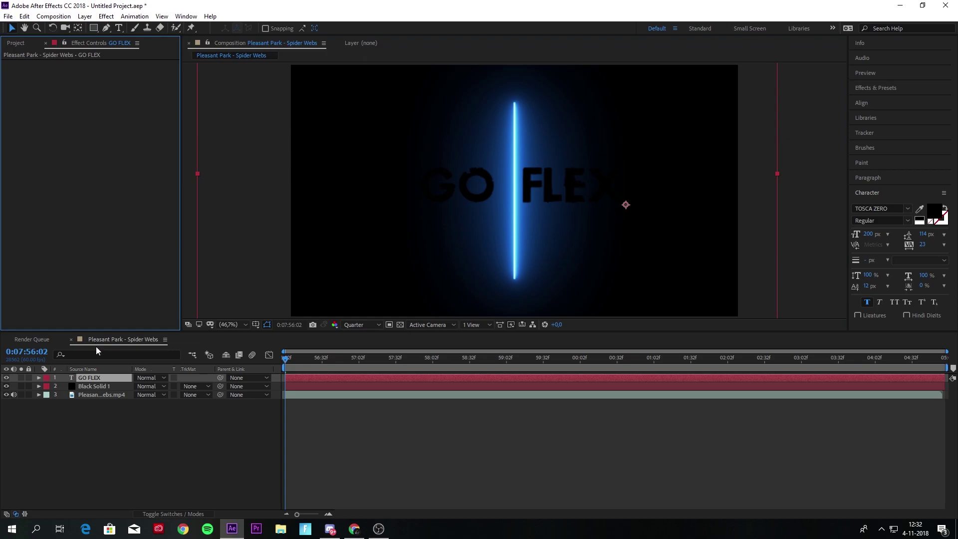
click(113, 387)
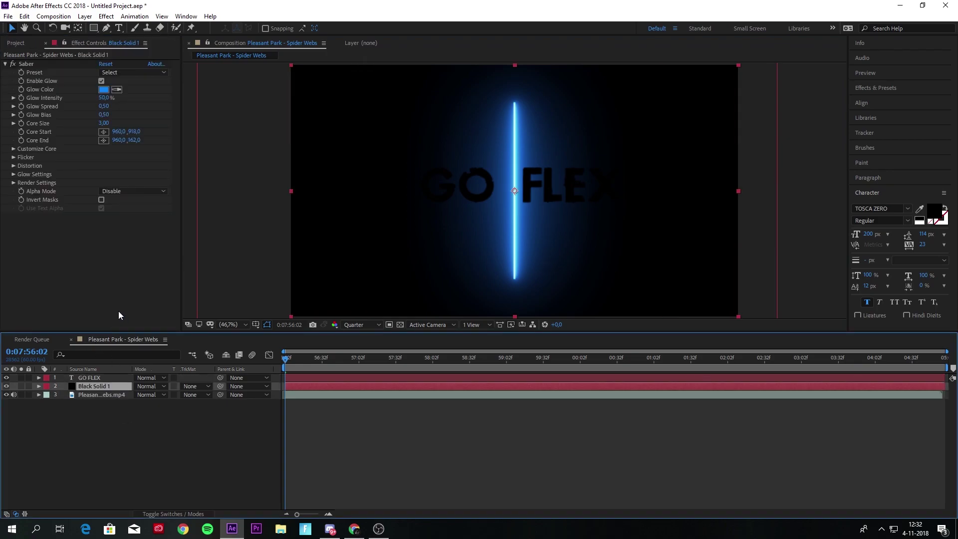
Under Saber's Customize Core, set Core Type to Text Layer using layer '1. GO FLEX'.
click(5, 63)
click(5, 64)
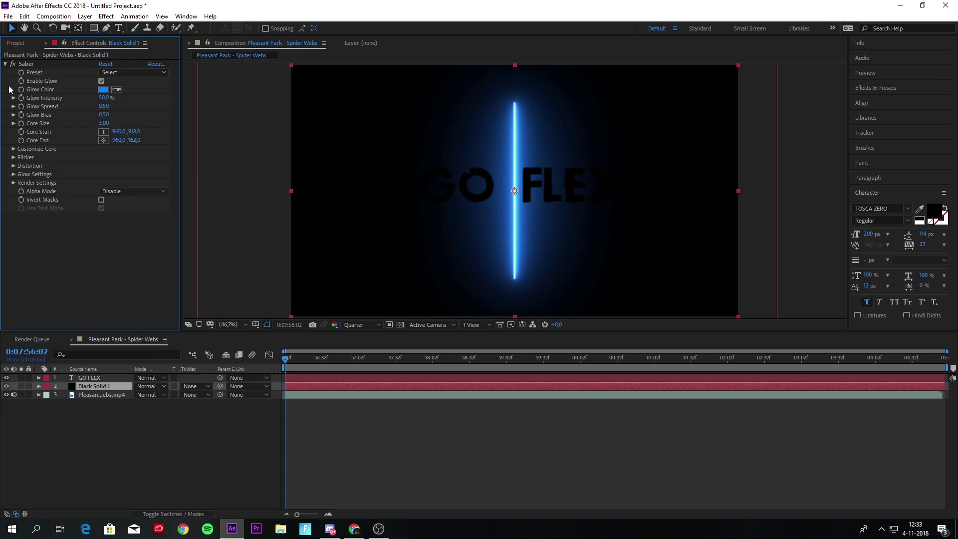
click(13, 149)
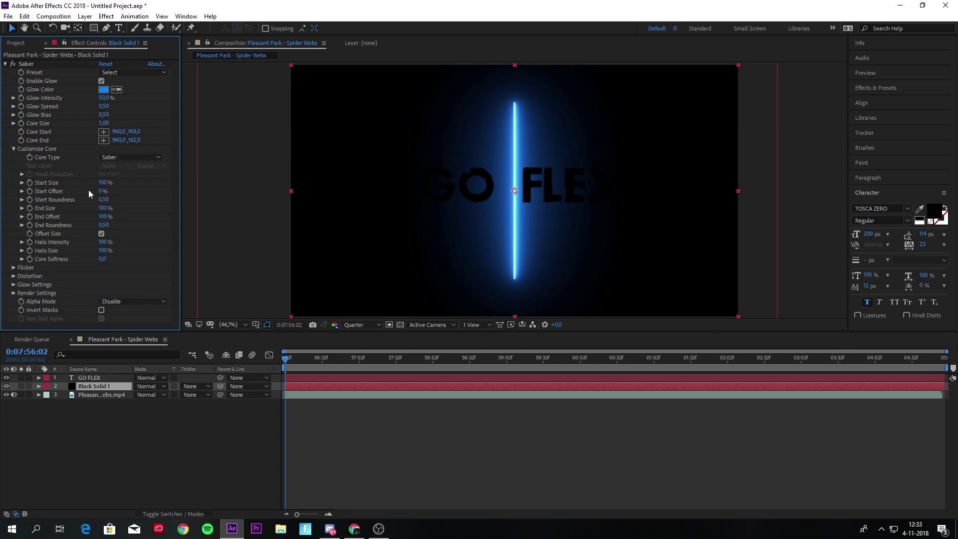
click(144, 156)
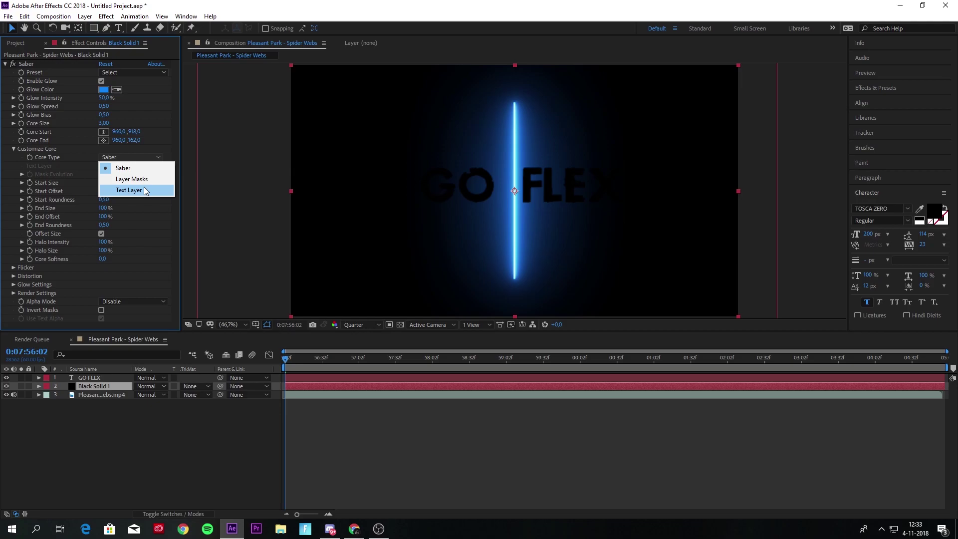
click(144, 189)
click(124, 166)
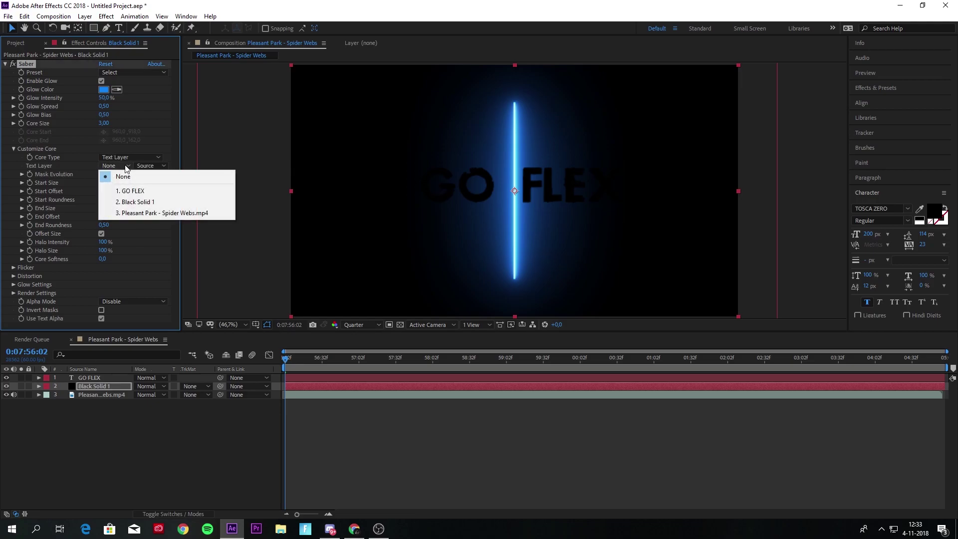
click(134, 191)
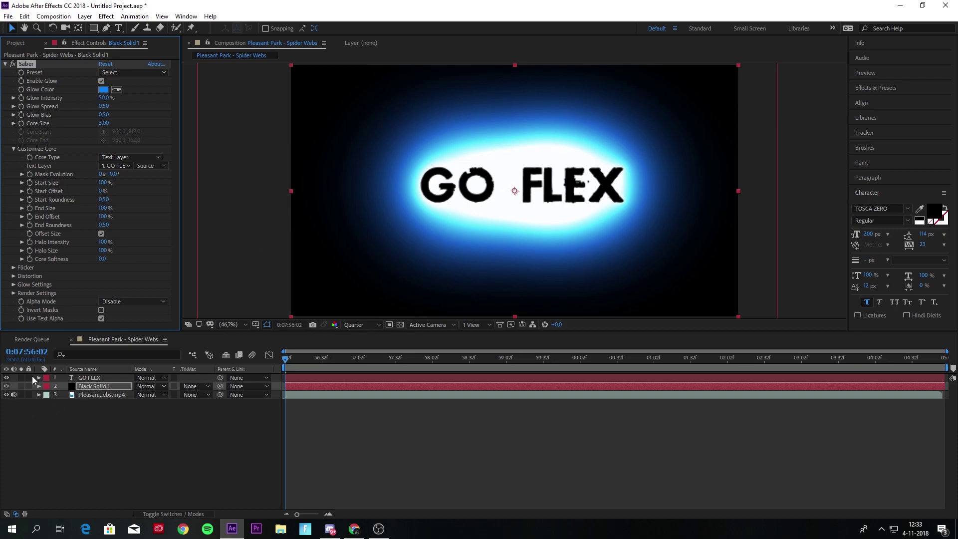
Set Saber's Composite Settings to Transparent so the footage shows behind the glow.
click(13, 293)
scroll(64, 281, down, 3)
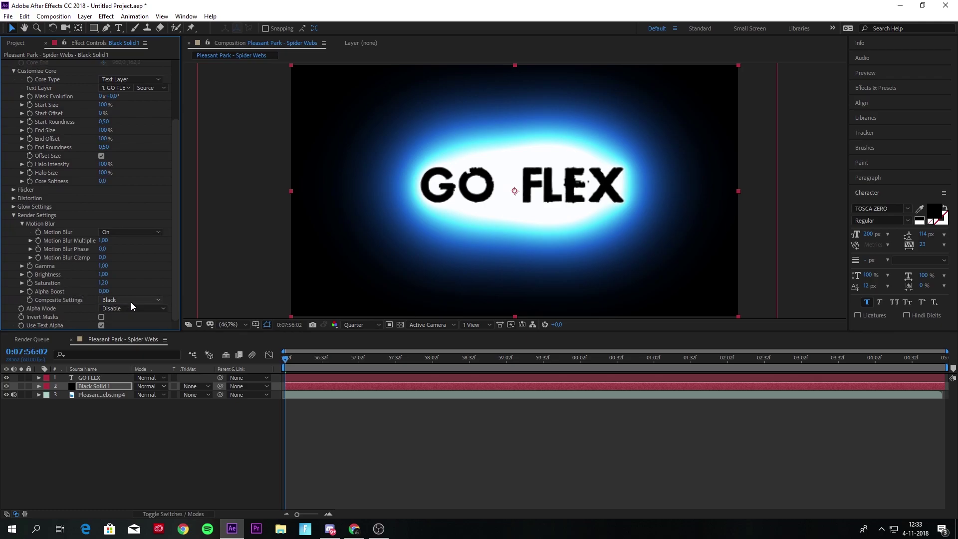
click(131, 301)
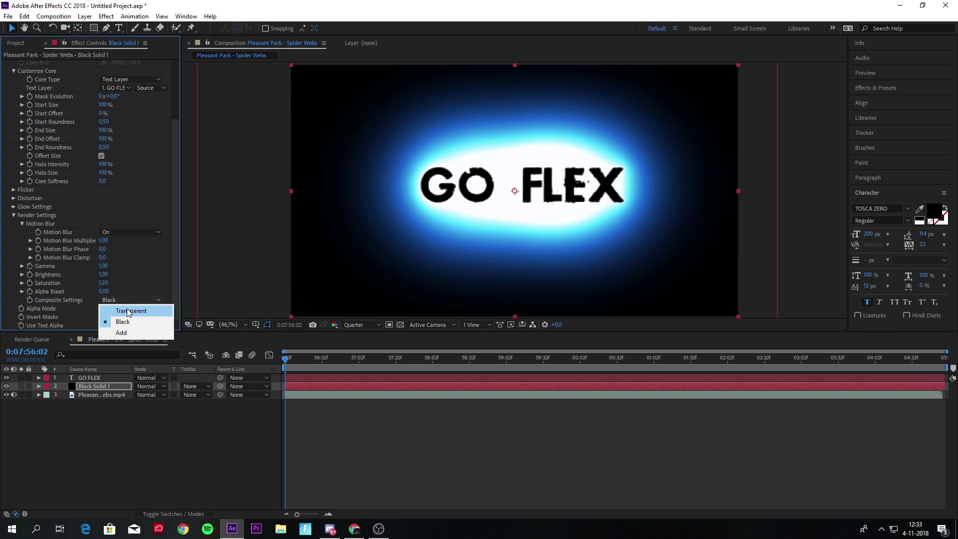
click(128, 311)
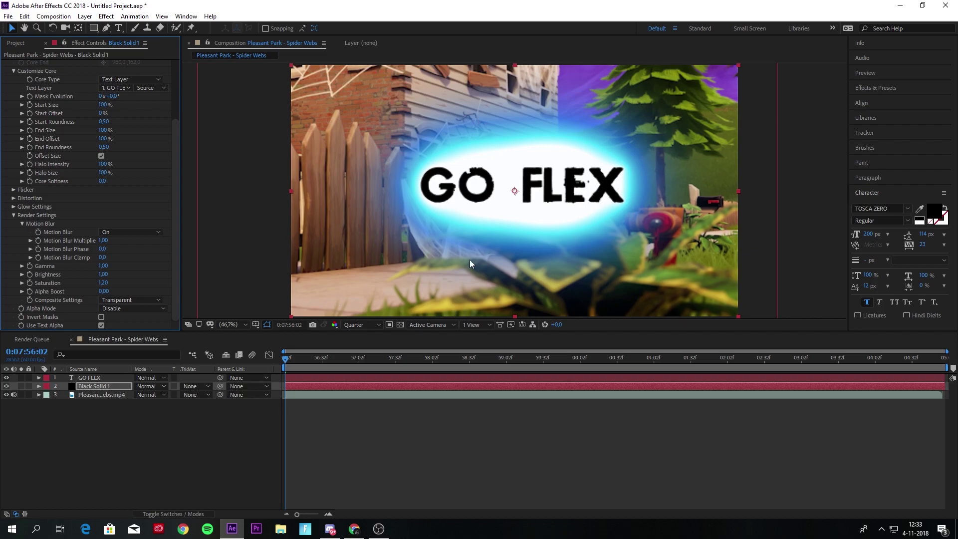
Select Black Solid 1 and hide the original GO FLEX text layer.
click(110, 387)
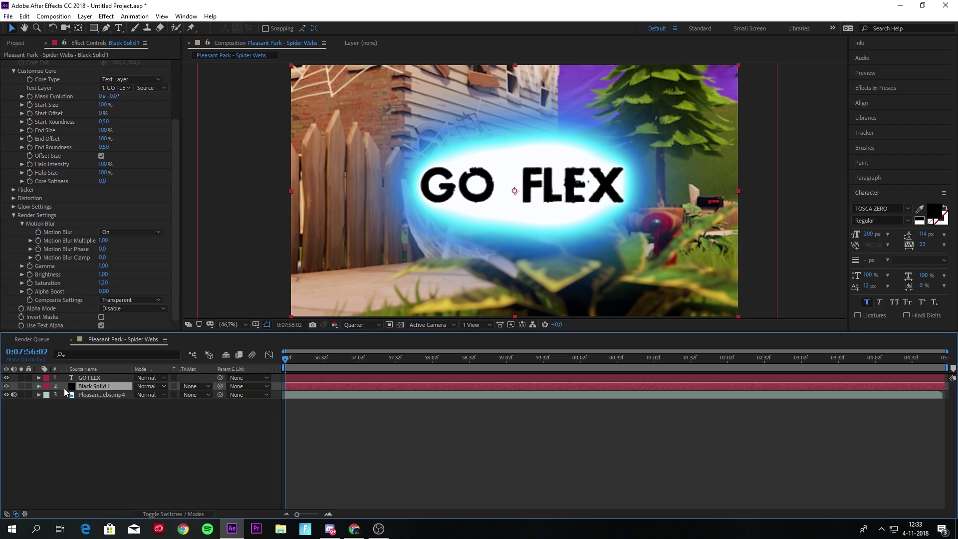
click(6, 378)
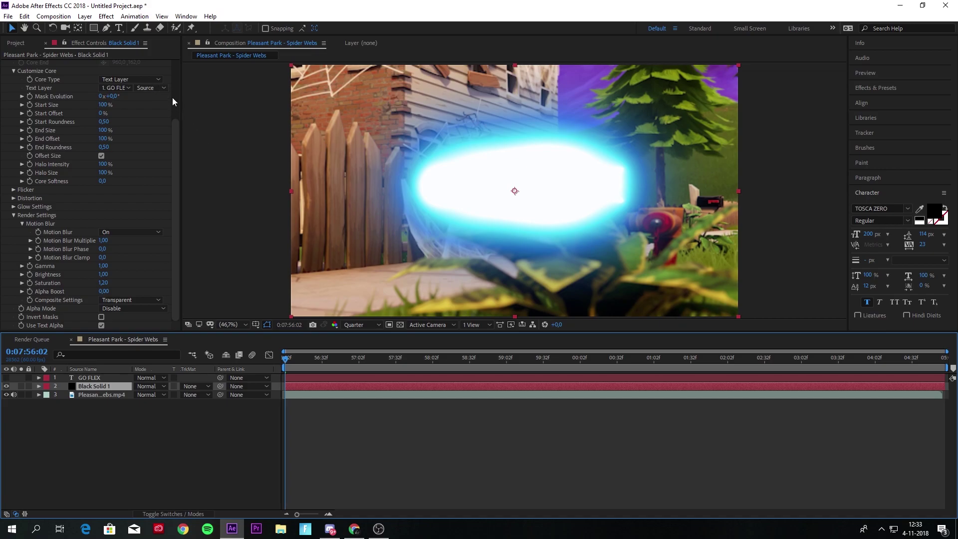
drag(175, 136, 177, 58)
click(151, 72)
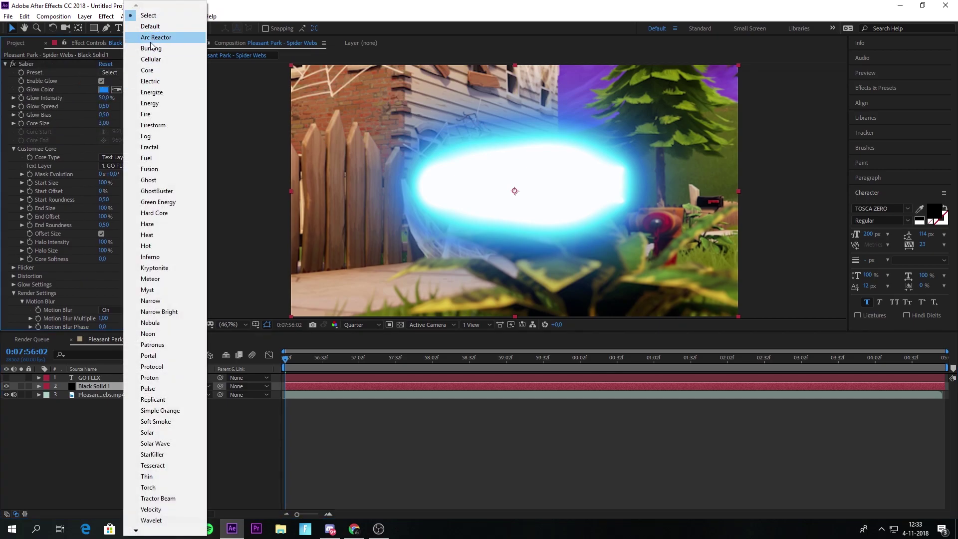
Try the Default and Arc Reactor Saber presets, settling on Thin.
click(157, 28)
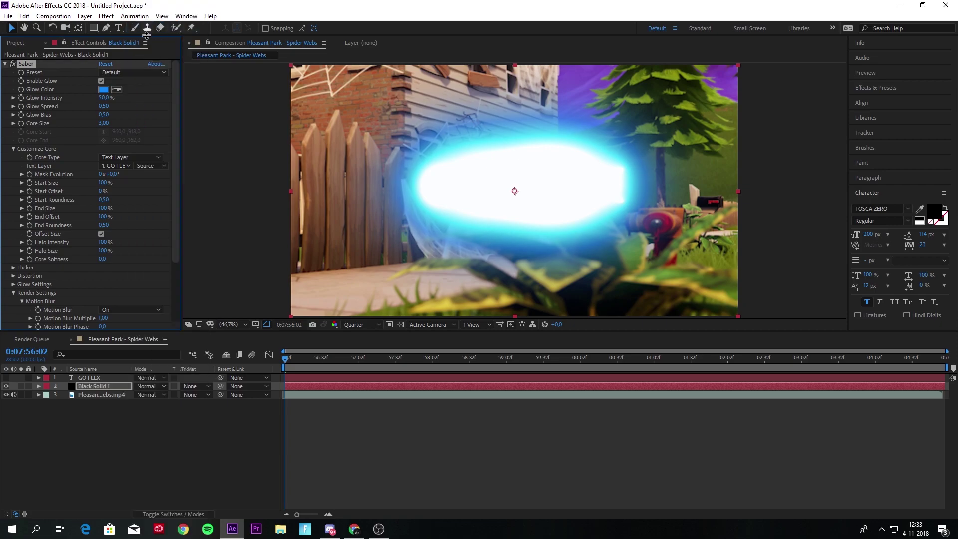
click(148, 70)
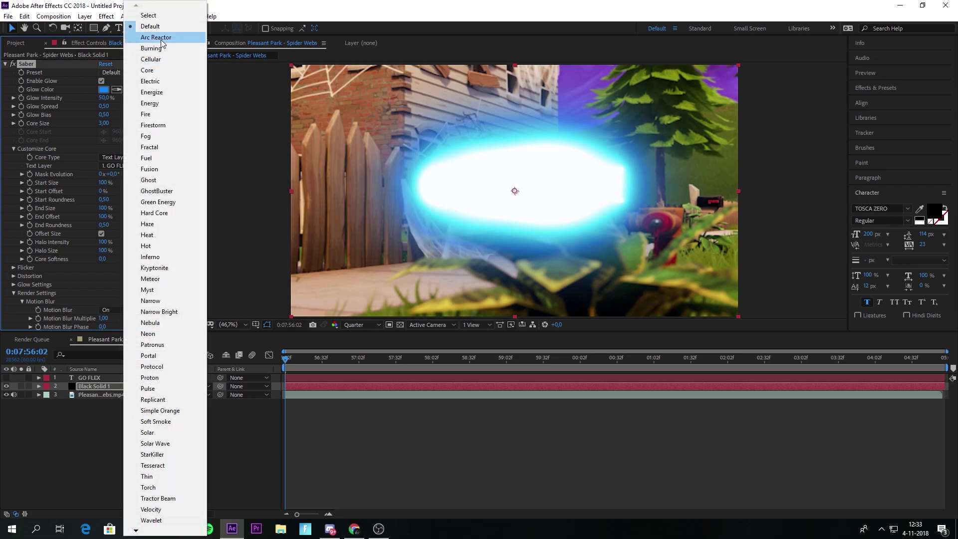
click(157, 37)
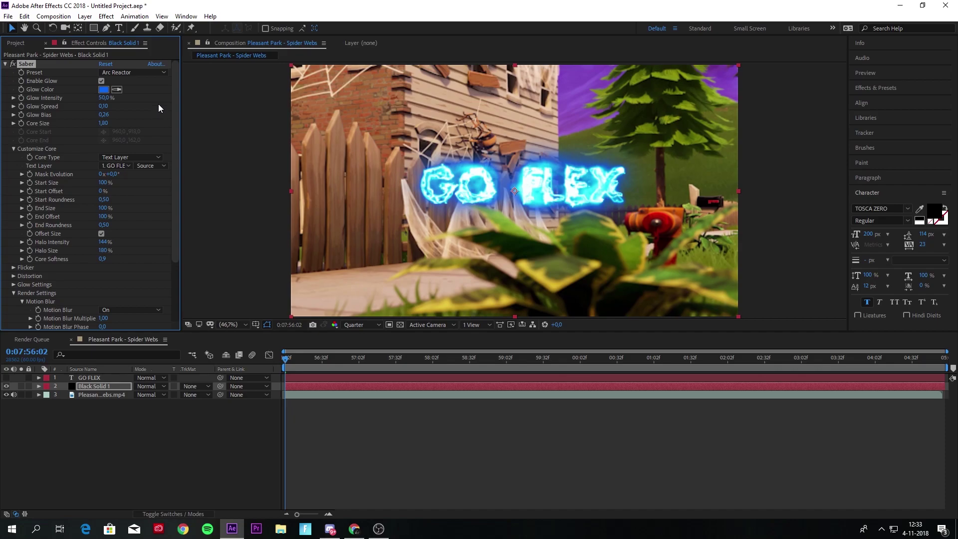
click(150, 74)
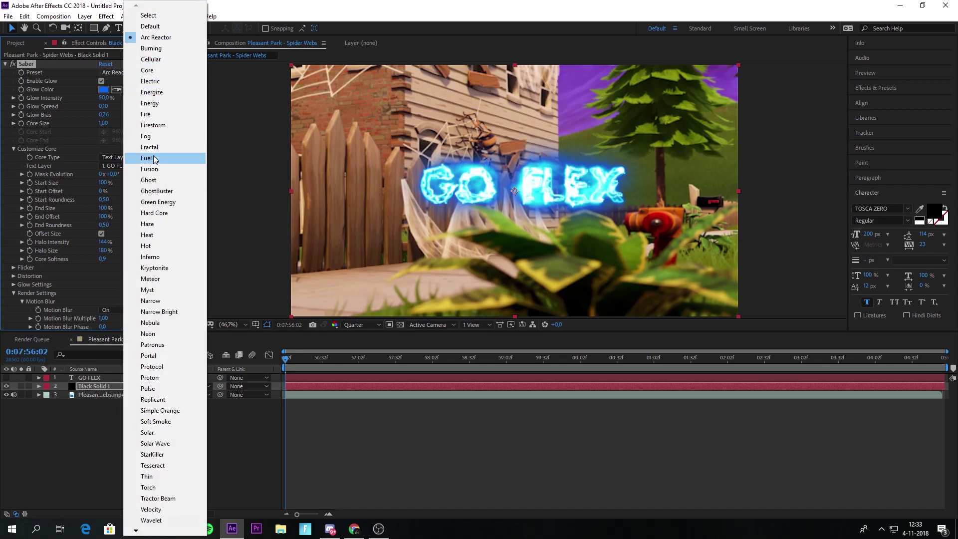
click(160, 476)
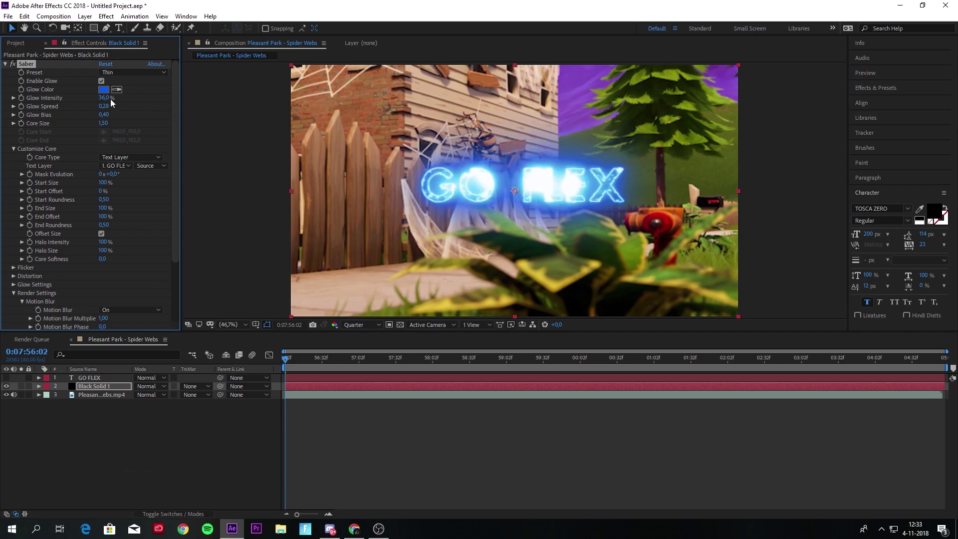
Raise Saber's Glow Intensity to 103% and Glow Spread to 2.00.
drag(111, 100, 175, 122)
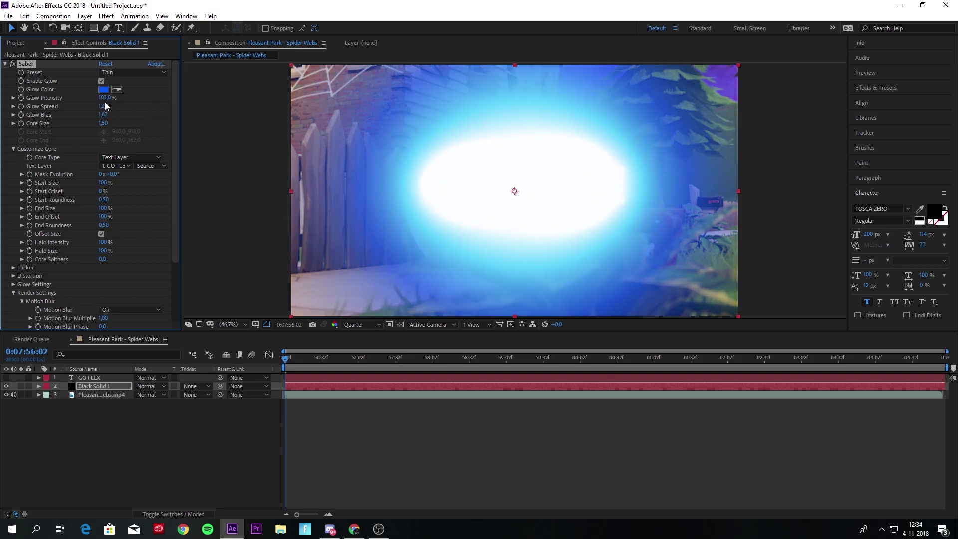
drag(104, 106, 271, 114)
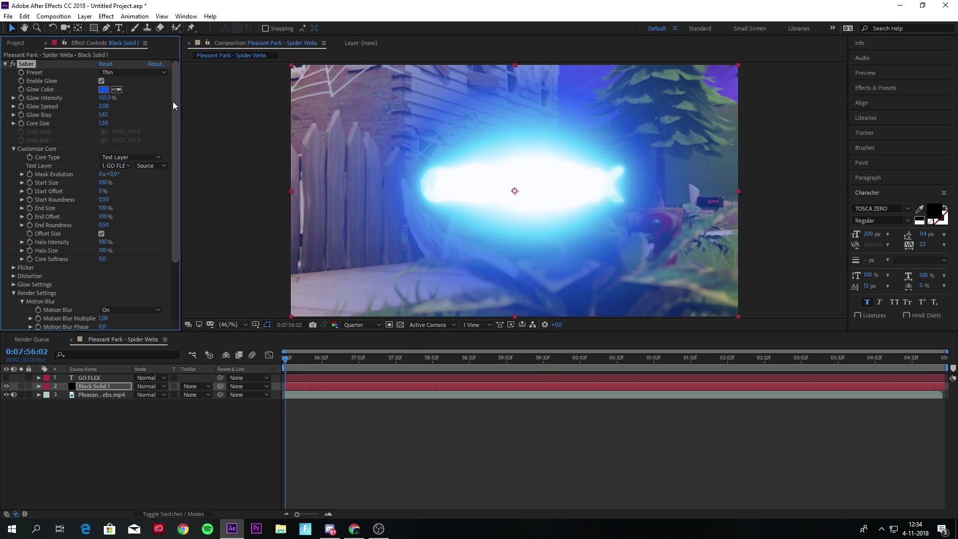
After trying Core, switch Saber to the Arc Reactor preset at 4% Glow Intensity and preview a later frame.
drag(105, 98, 73, 99)
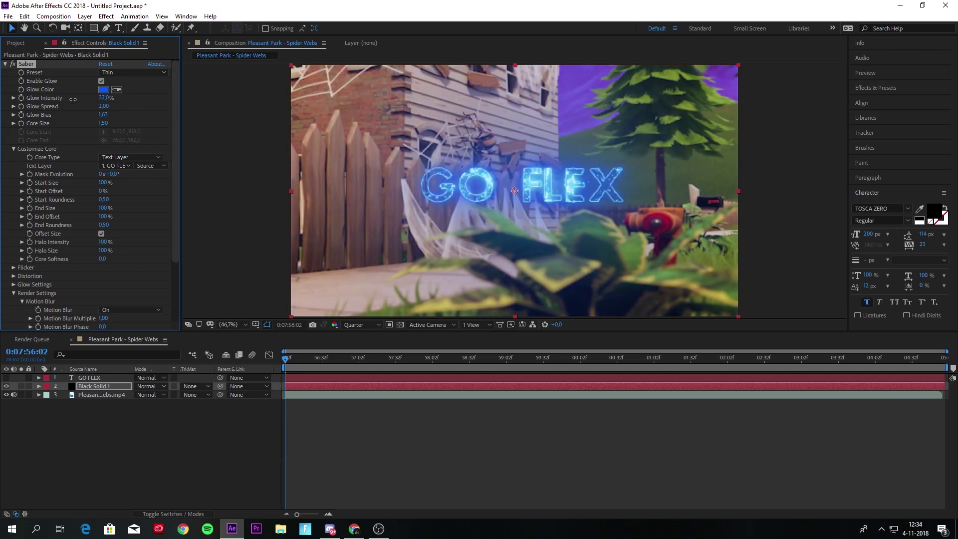
click(127, 70)
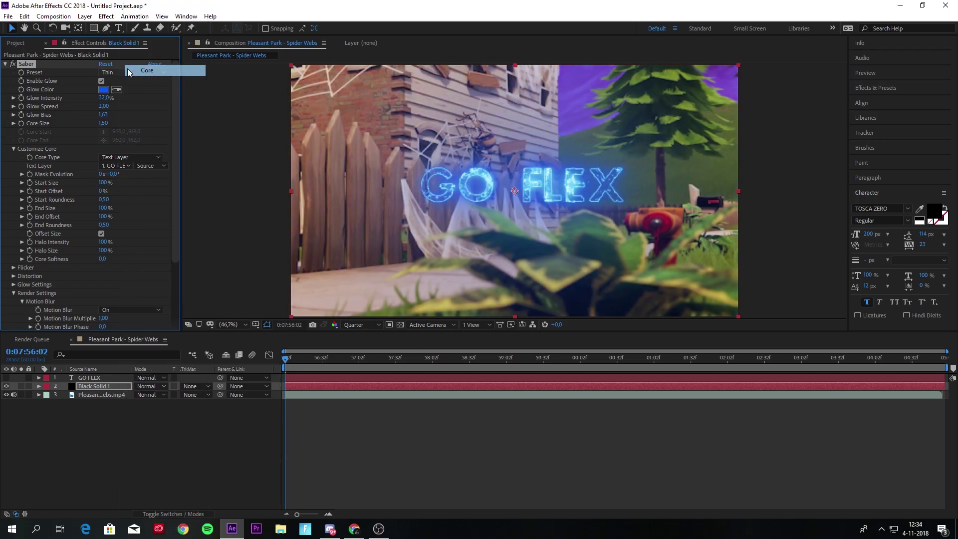
click(124, 71)
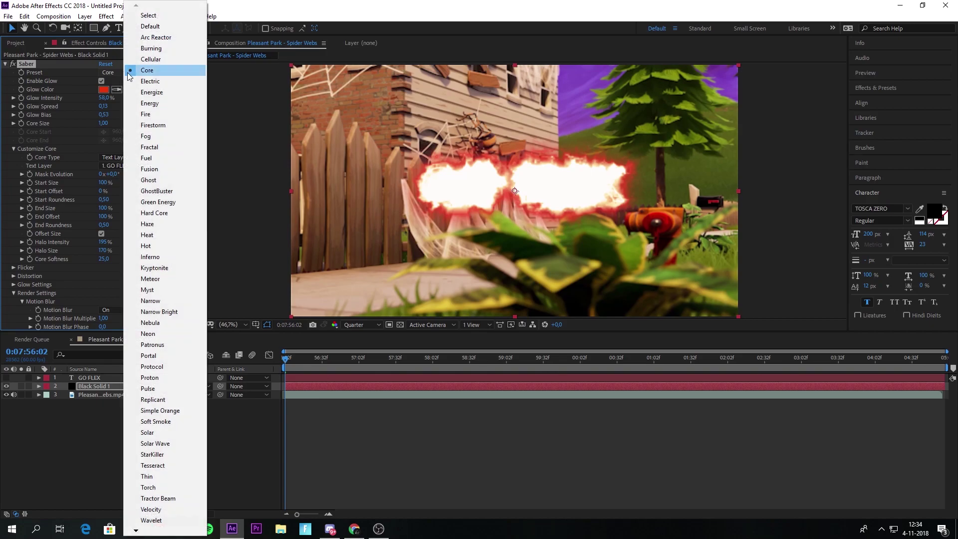
click(154, 38)
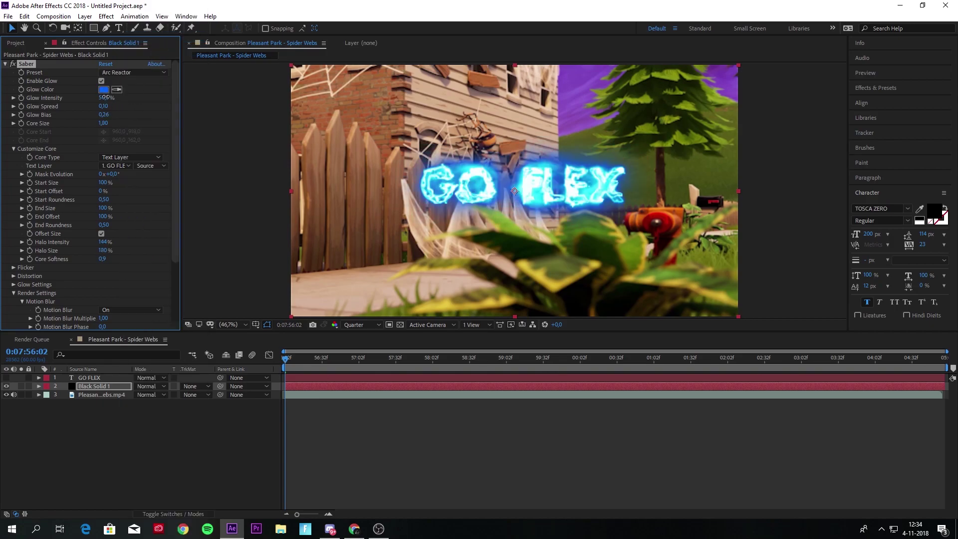
drag(105, 98, 88, 104)
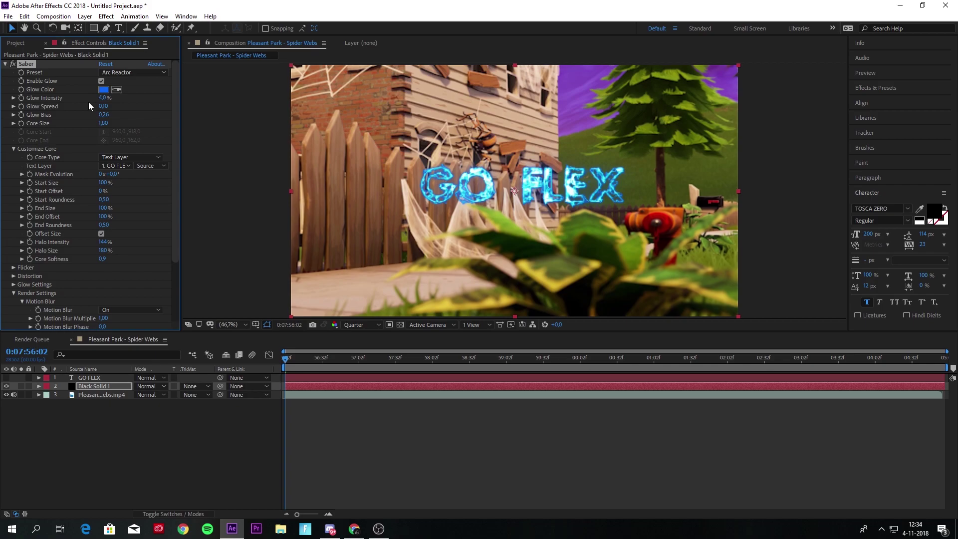
drag(304, 359, 250, 357)
Search effects for '3d ca' and apply 3D Camera Tracker to the gameplay footage, undoing a misapplied copy.
click(181, 428)
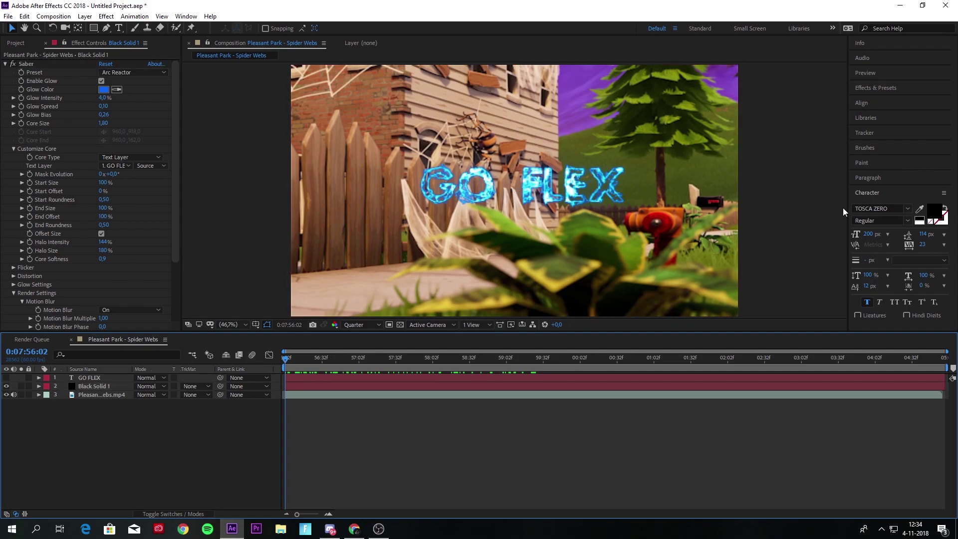
click(877, 88)
click(874, 100)
text(3d tra)
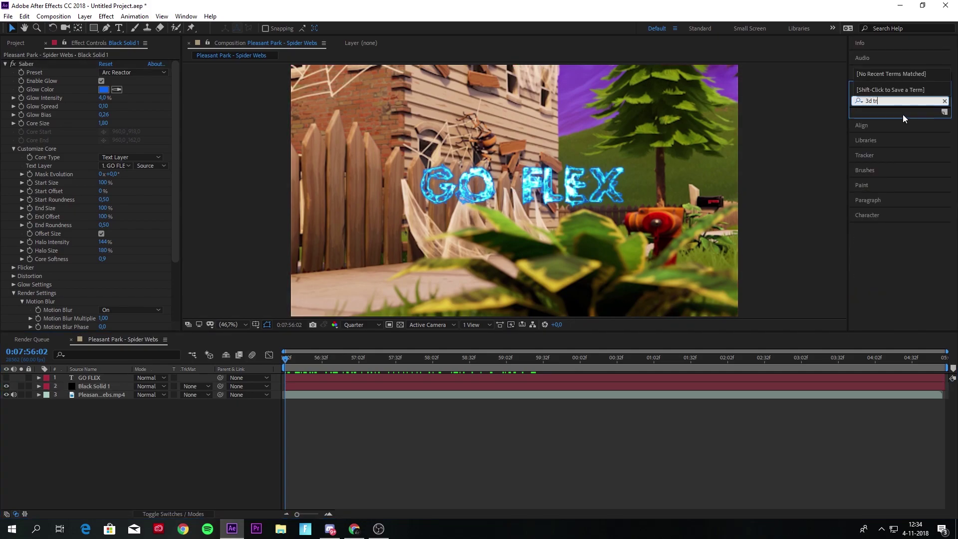
key(BackSpace)
key(BackSpace)
key(BackSpace)
text(ca)
drag(900, 120, 645, 149)
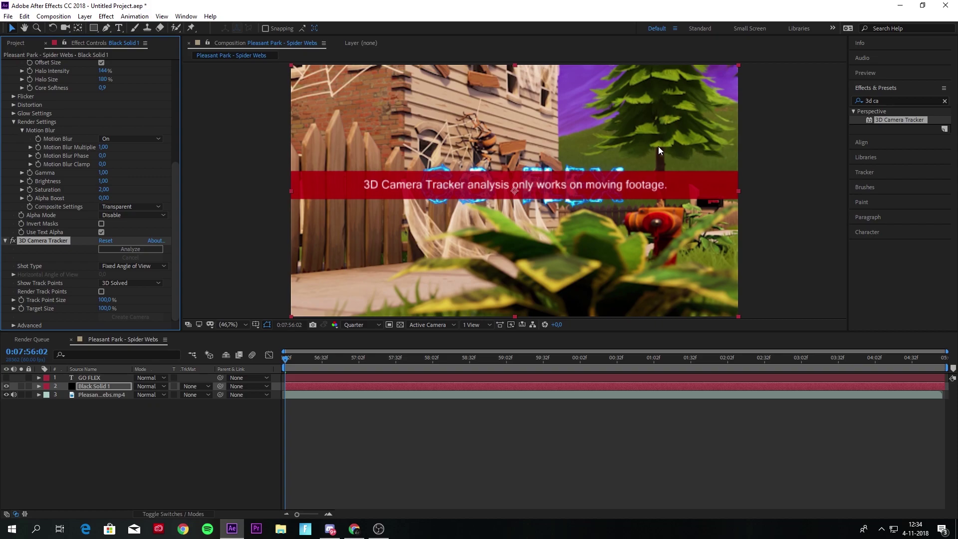
key(ctrl+z)
drag(899, 128, 109, 394)
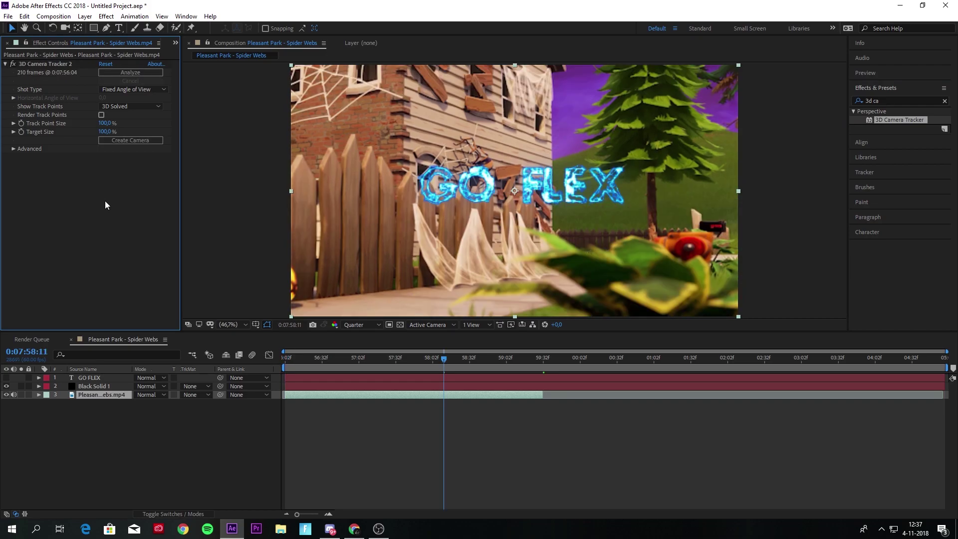
Enlarge track points to 170%, test creating a text and camera from a point, then undo it.
click(116, 122)
drag(116, 122, 136, 123)
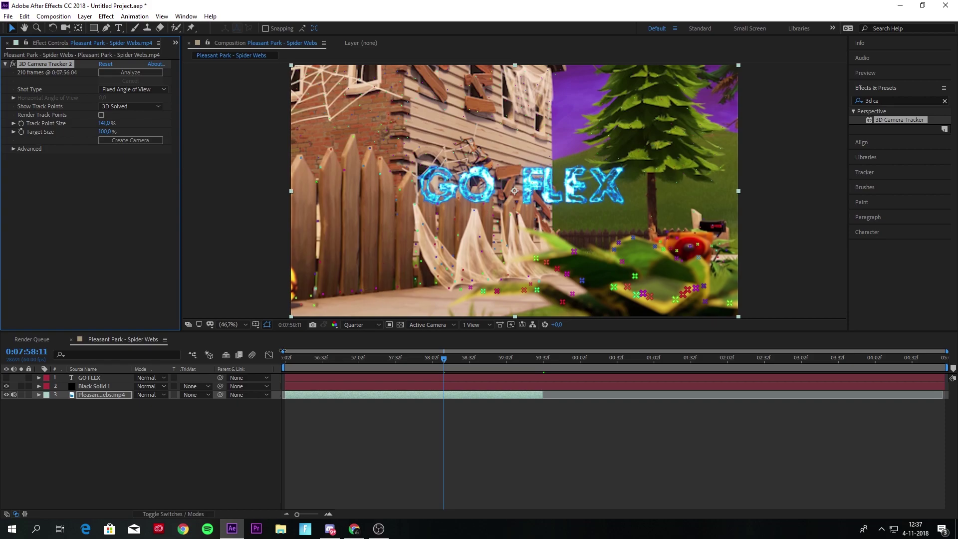
click(94, 378)
click(103, 395)
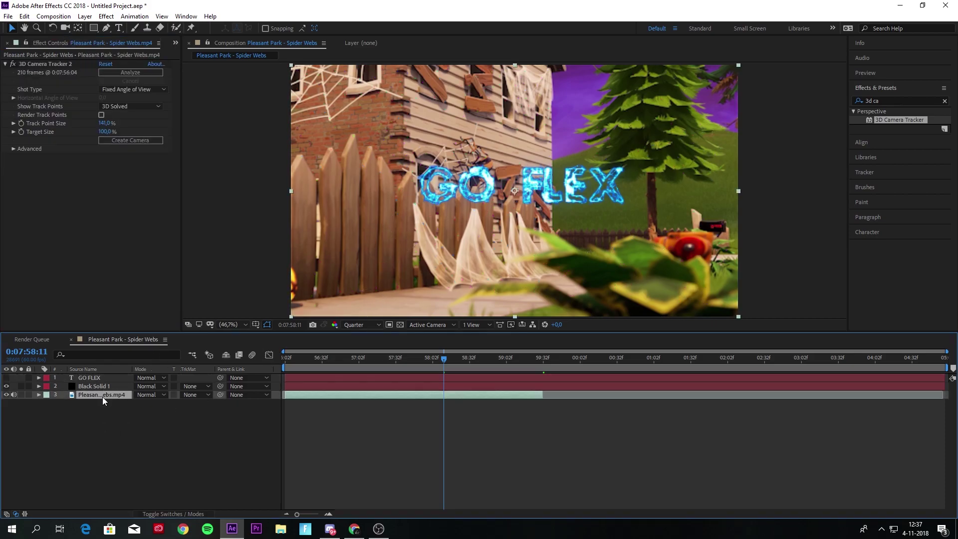
drag(105, 123, 119, 124)
right_click(537, 260)
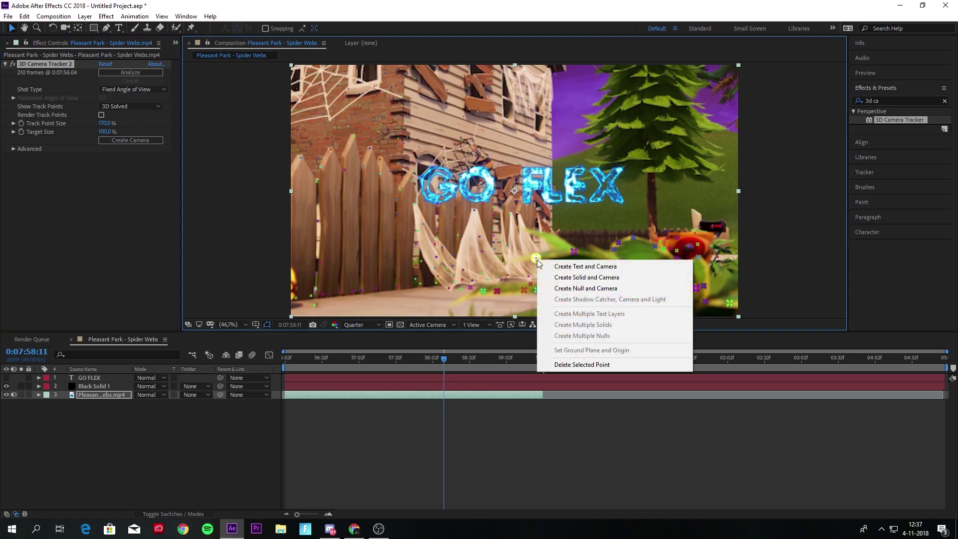
click(585, 267)
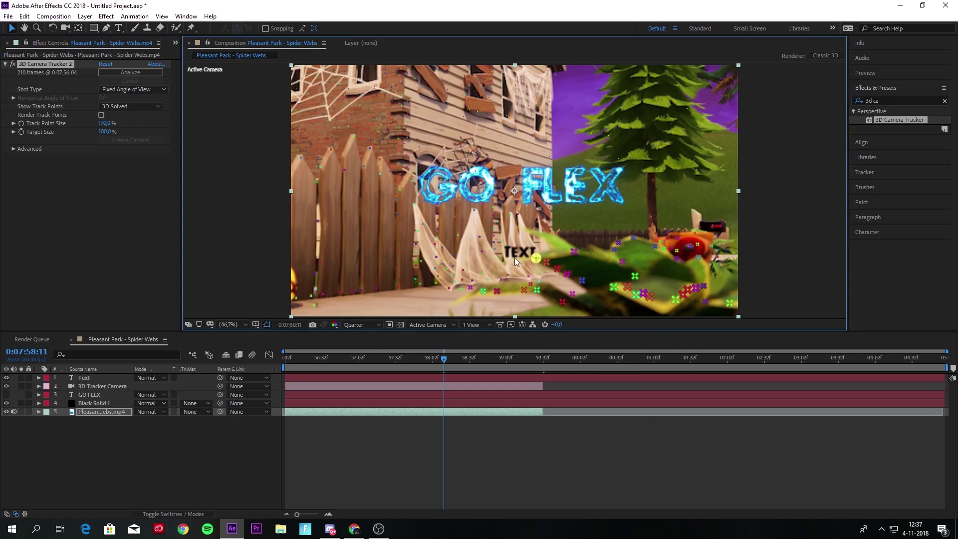
key(ctrl+z)
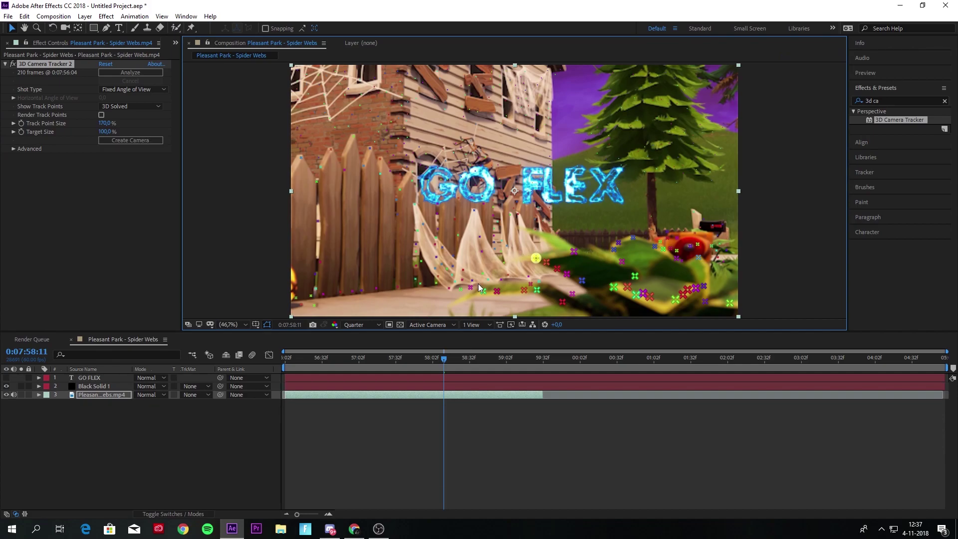
Turn Black Solid 1, the saber layer, into a 3D layer.
click(95, 386)
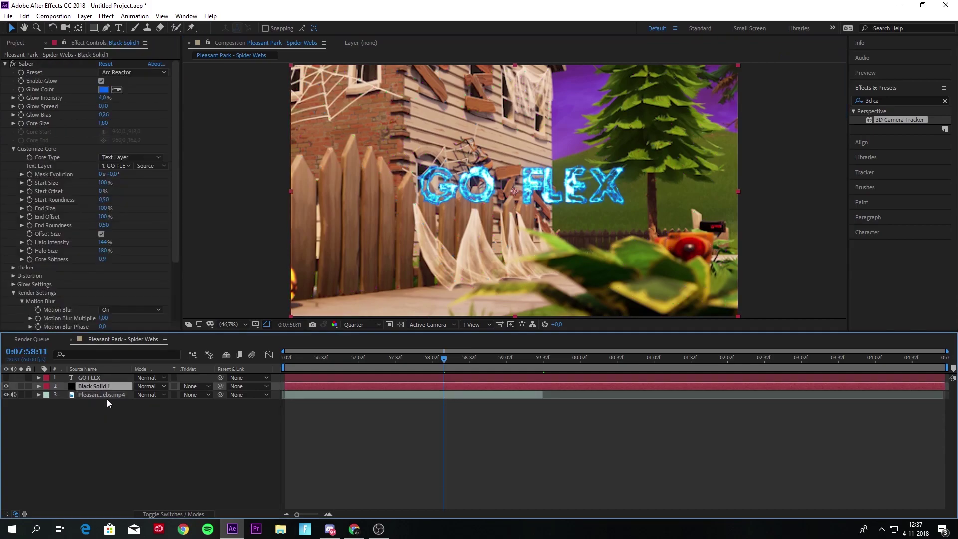
click(104, 394)
click(104, 387)
right_click(109, 385)
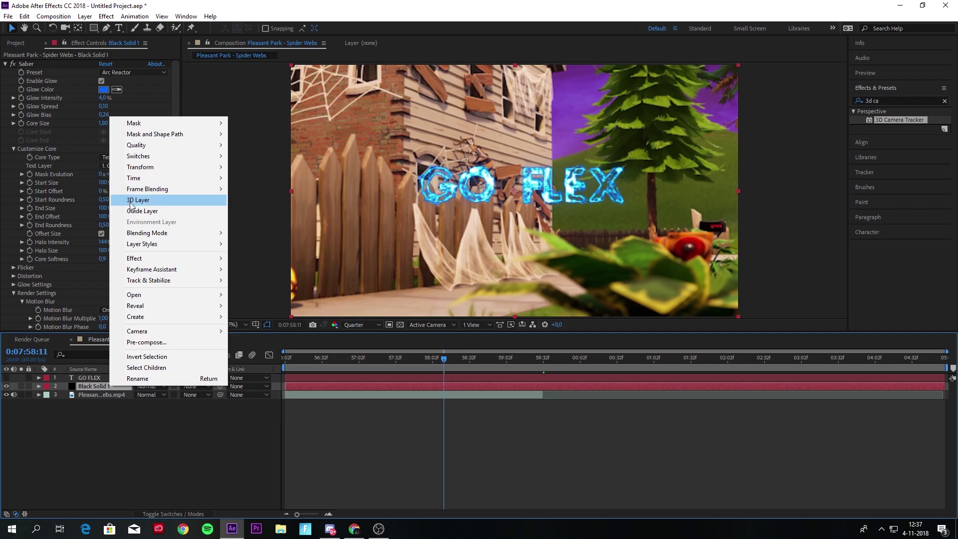
right_click(96, 389)
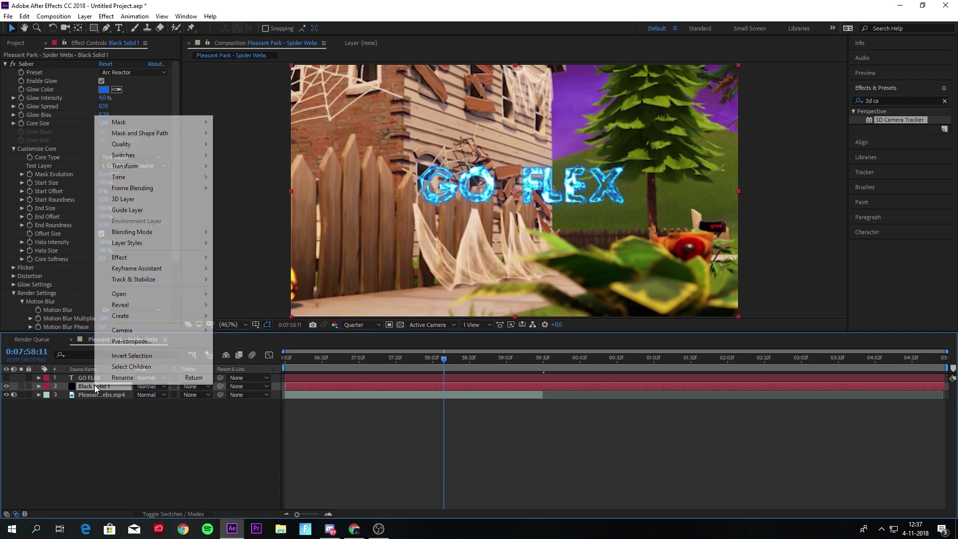
click(138, 200)
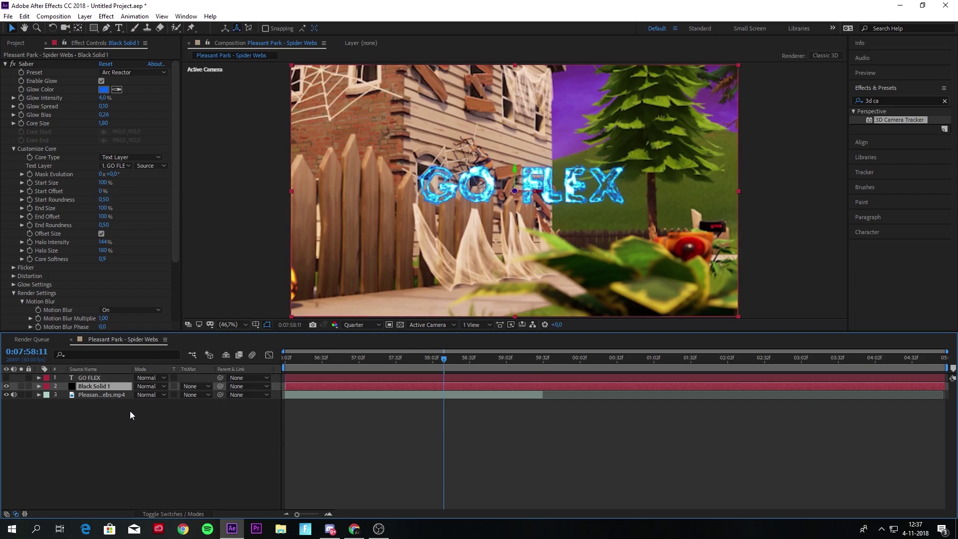
Enlarge track points to 194% and create a tracked null and camera from a chosen point.
click(120, 395)
drag(107, 122, 123, 122)
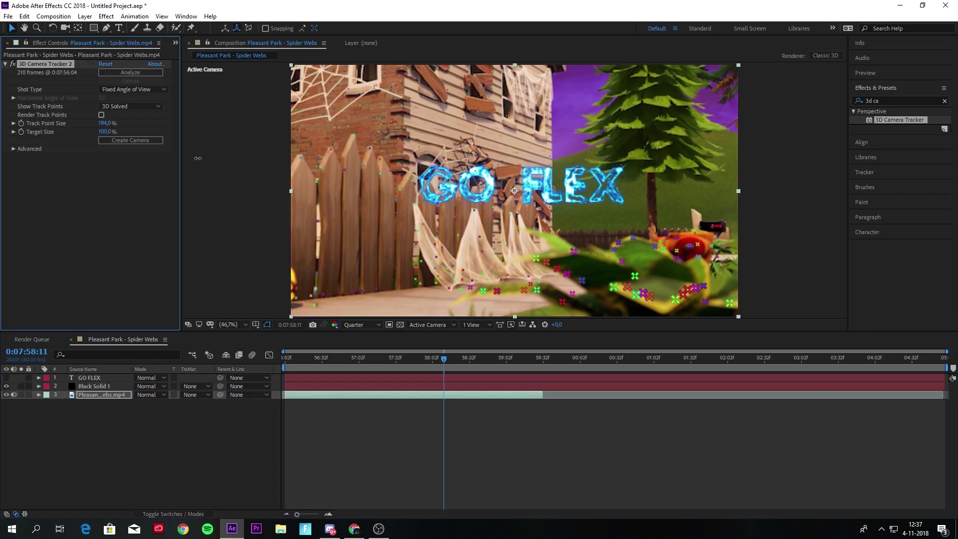
right_click(618, 249)
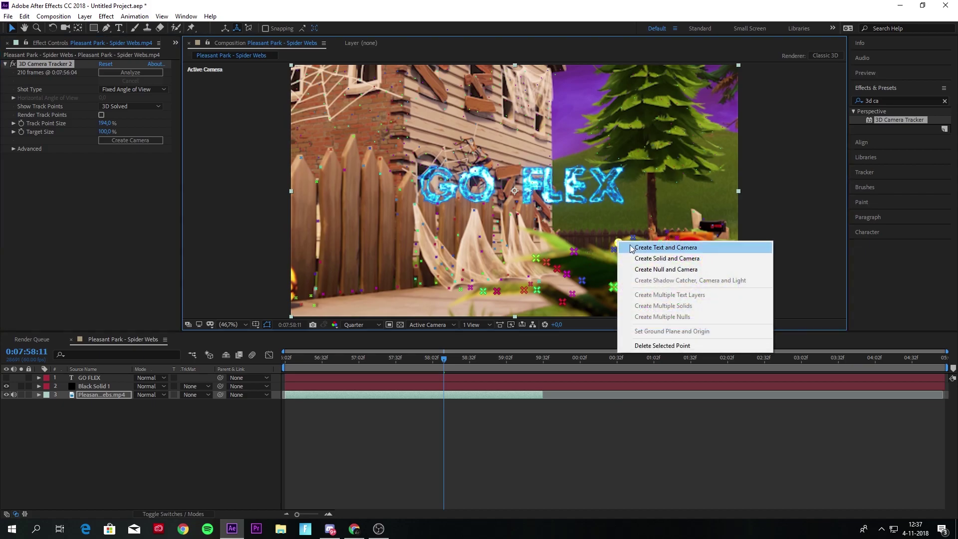
click(649, 272)
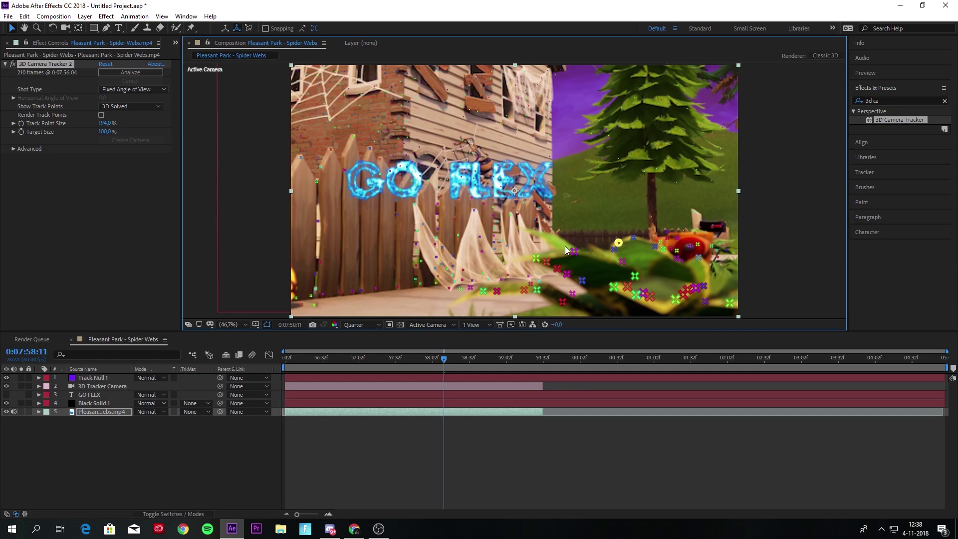
Copy Track Null 1's Position and paste it into Black Solid 1's Position.
click(104, 380)
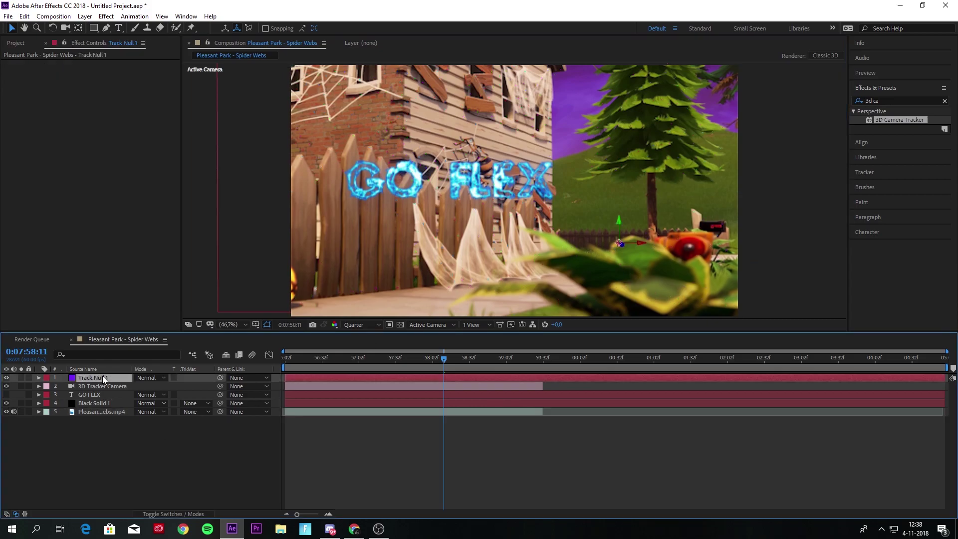
key(p)
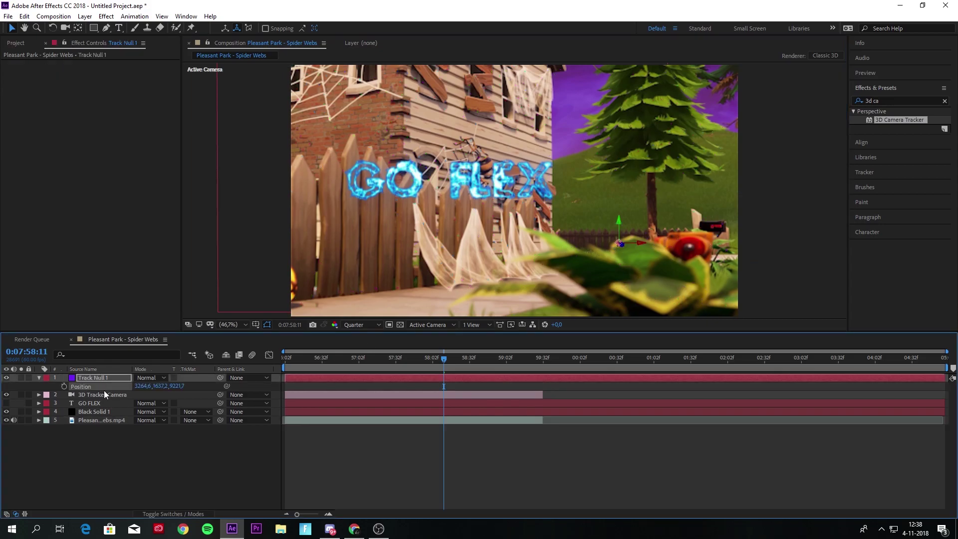
click(45, 377)
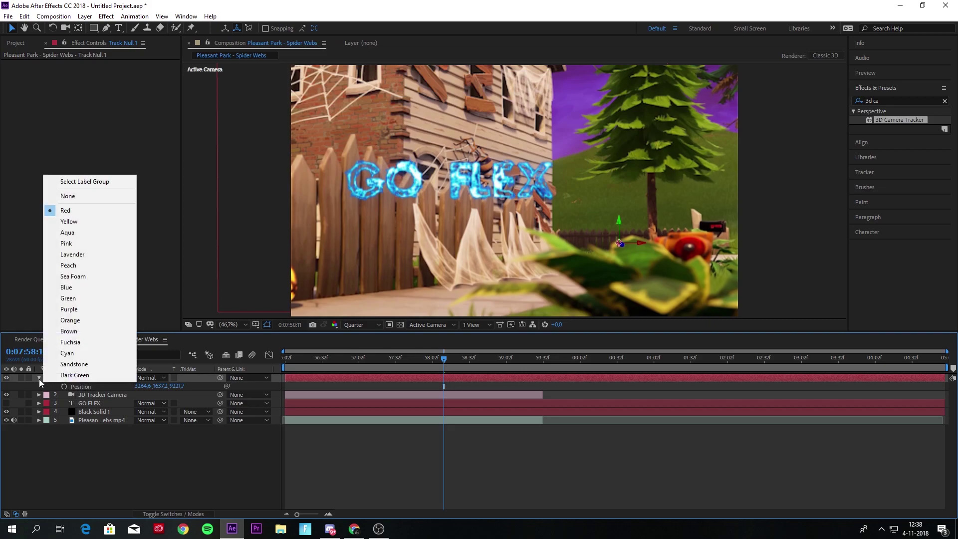
click(39, 379)
click(39, 378)
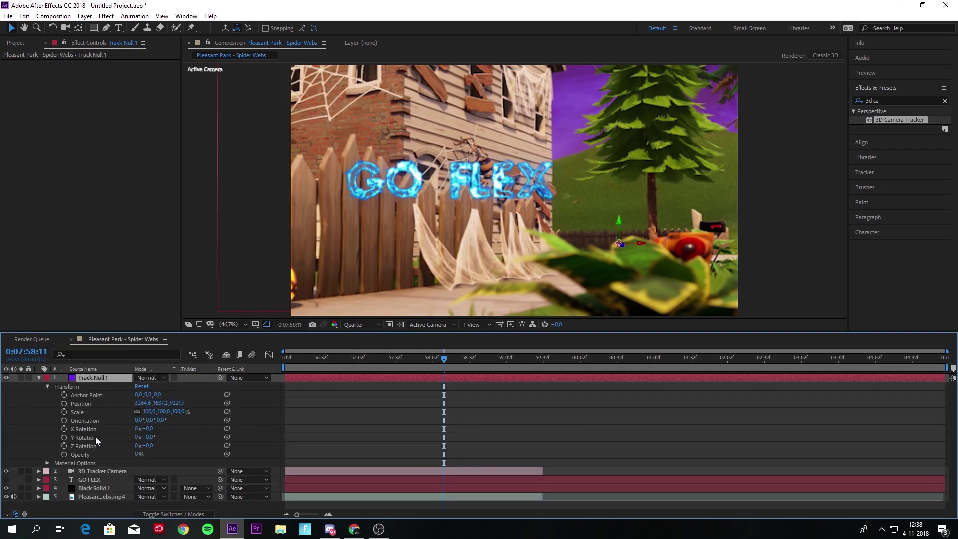
click(96, 406)
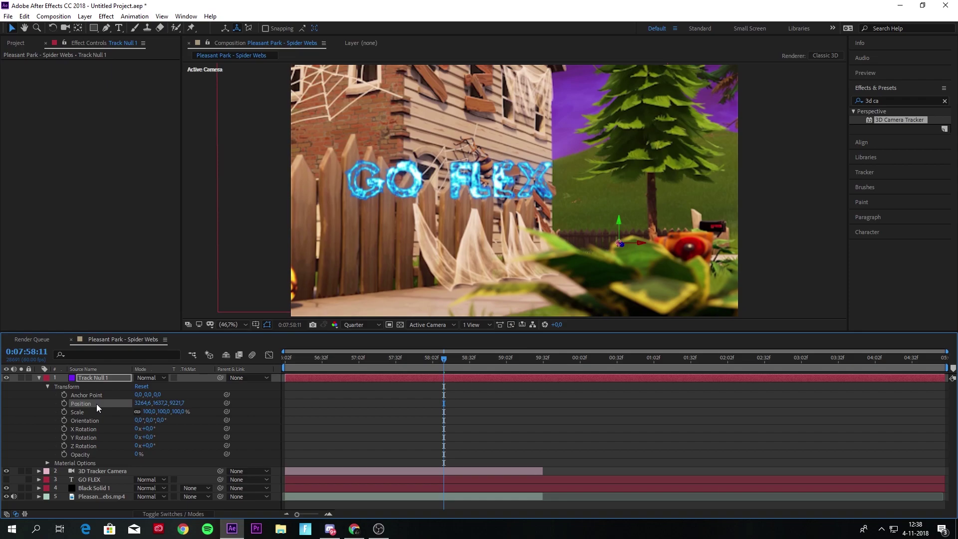
right_click(97, 406)
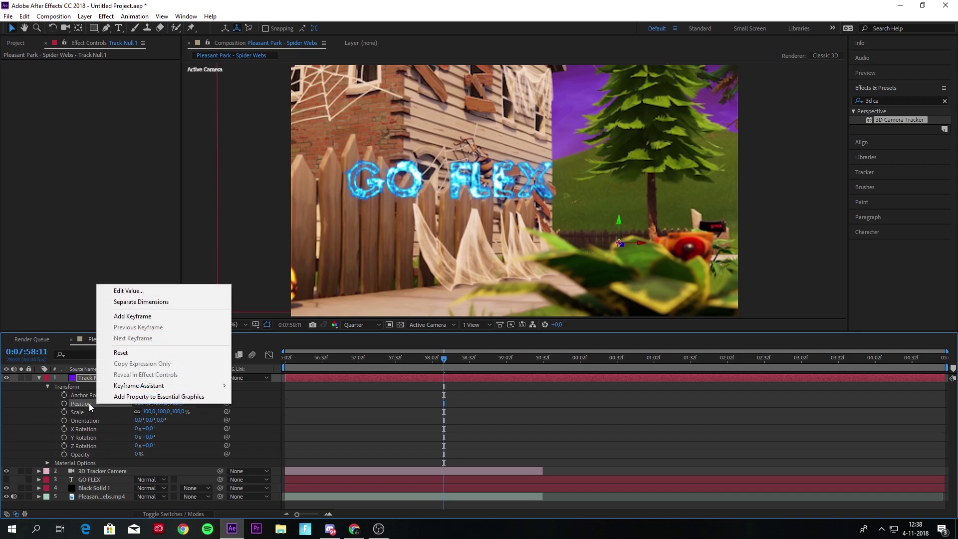
click(88, 407)
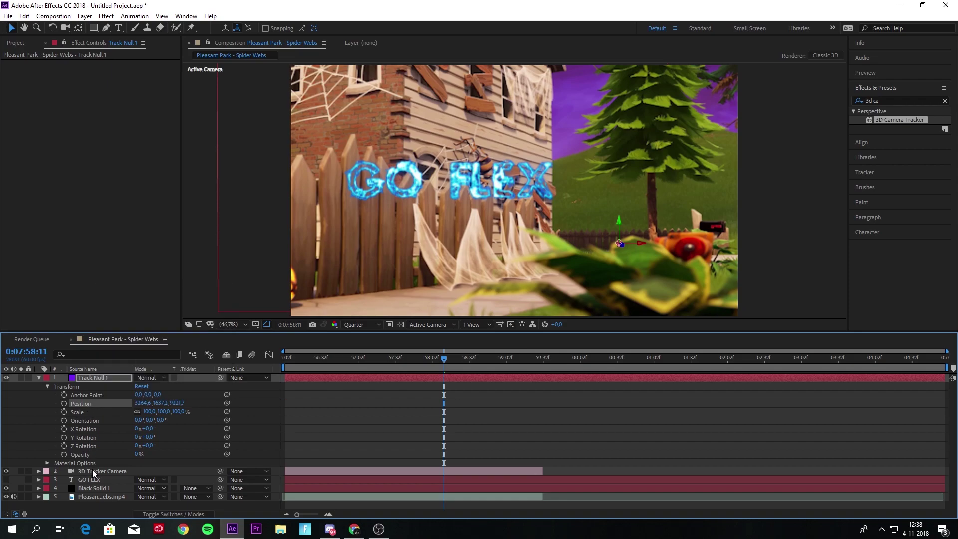
click(99, 488)
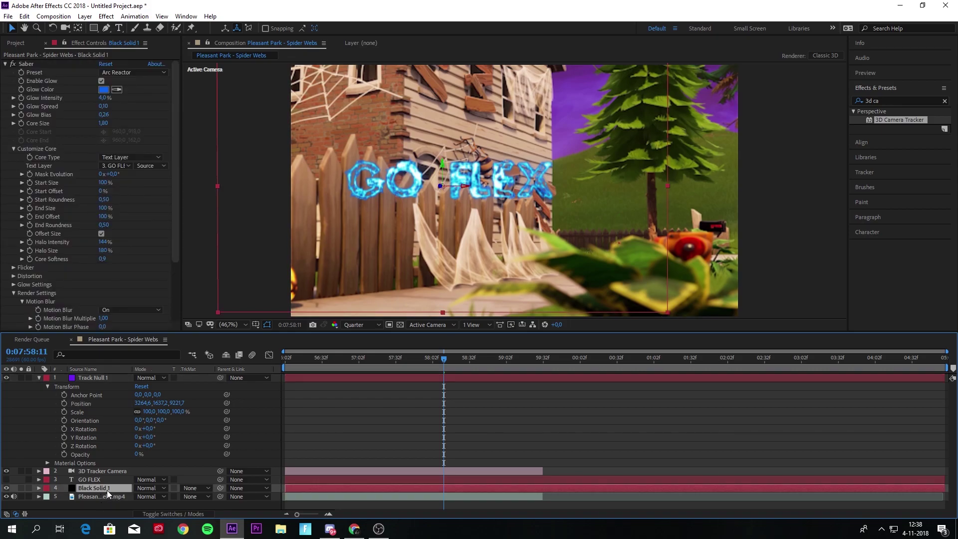
key(p)
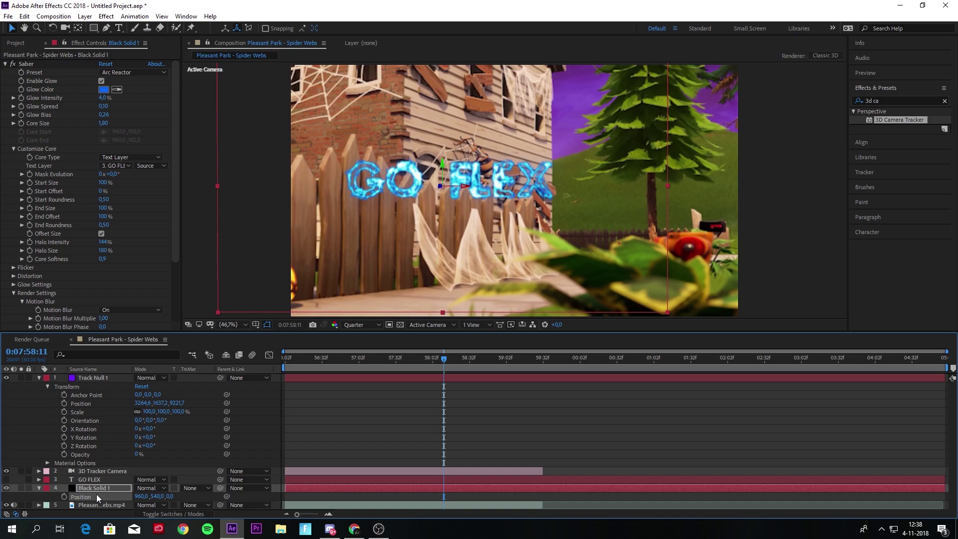
key(ctrl+v)
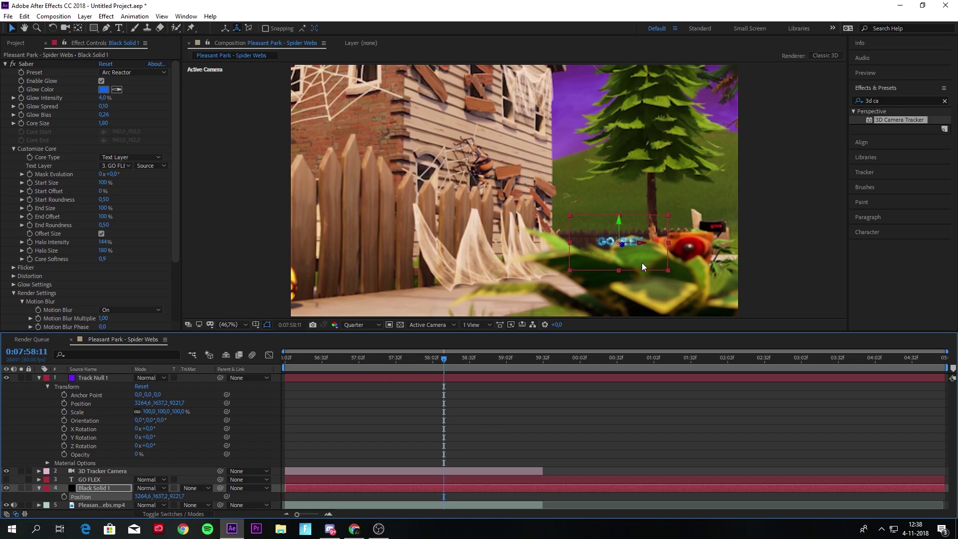
Scale Black Solid 1 to 494%, shift it left and up, and scrub to check the track.
drag(417, 367, 383, 363)
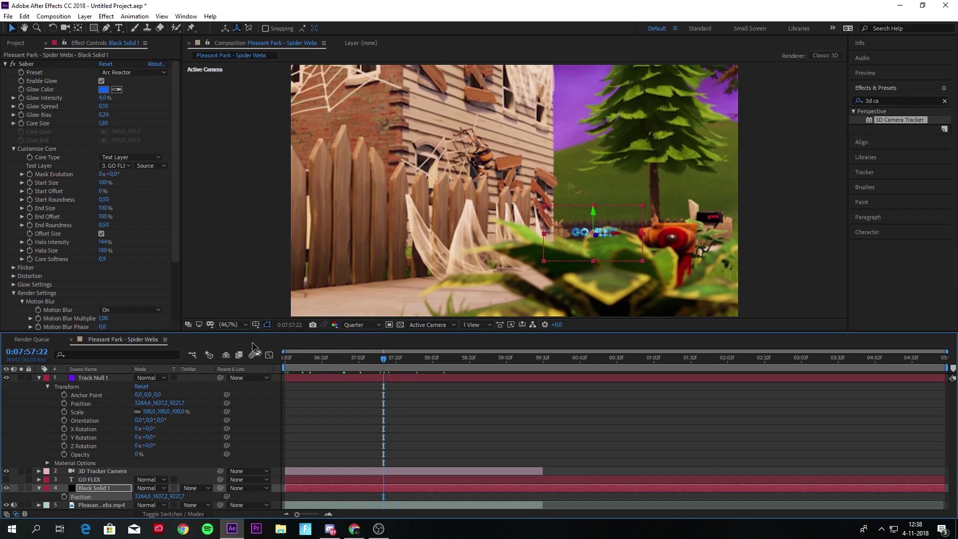
click(94, 489)
key(s)
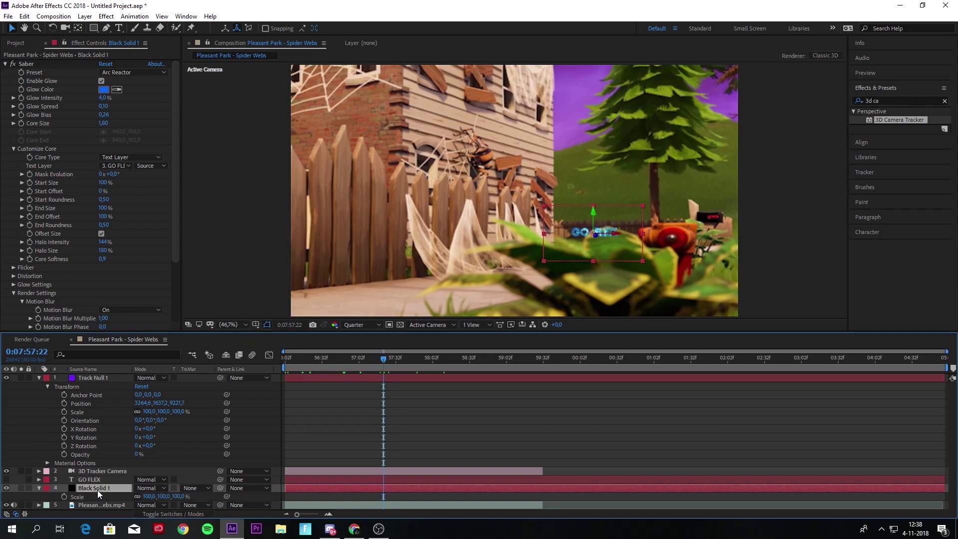
drag(147, 496, 341, 488)
drag(643, 191, 481, 182)
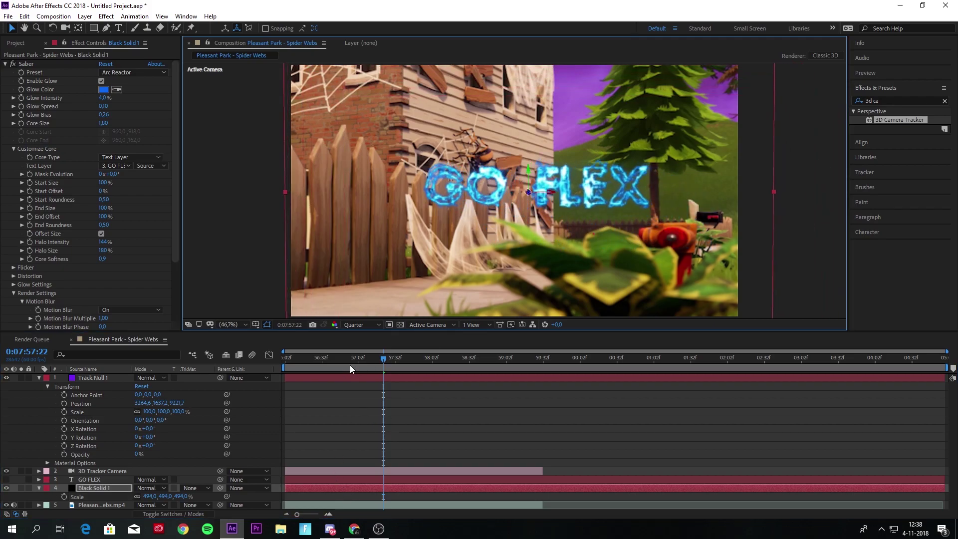
drag(349, 364, 501, 372)
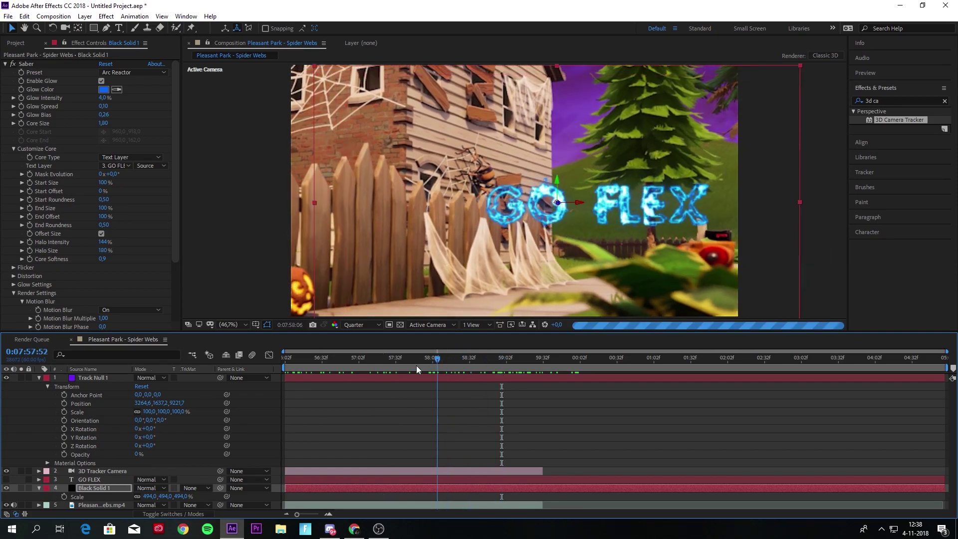
drag(416, 366, 494, 360)
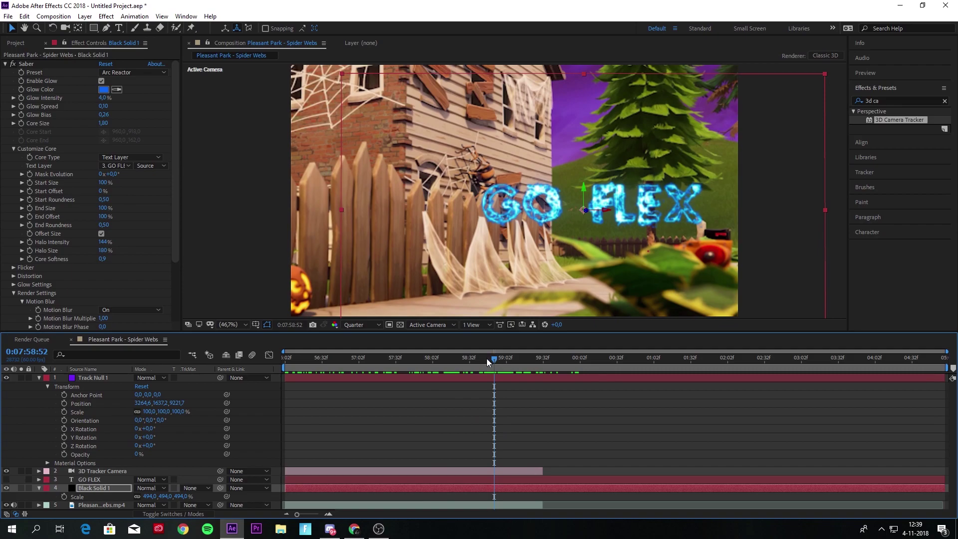